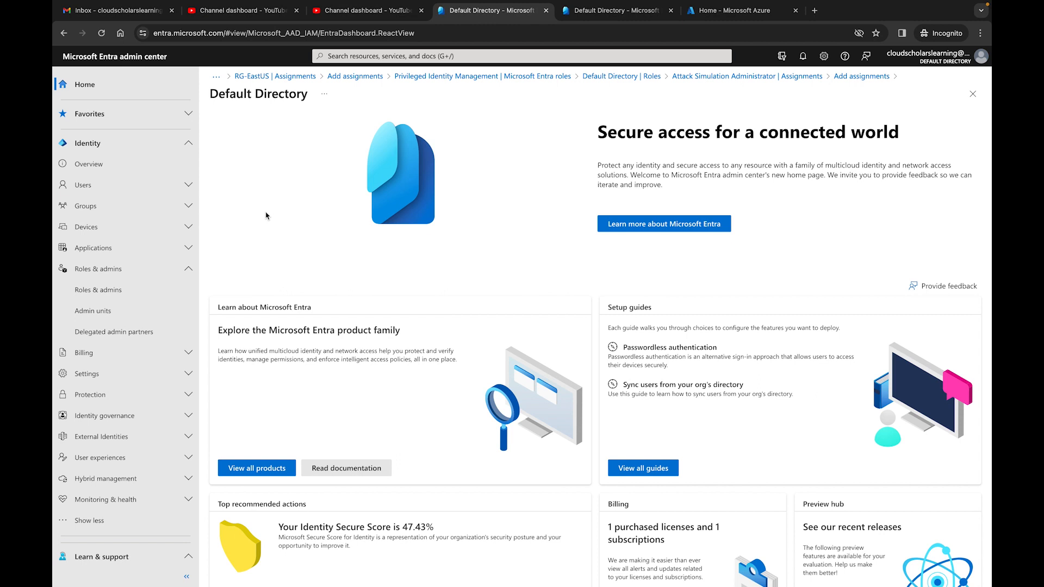
Open the list of Microsoft Entra roles in Privileged Identity Management under Identity governance
scroll(133, 381, "down", 1)
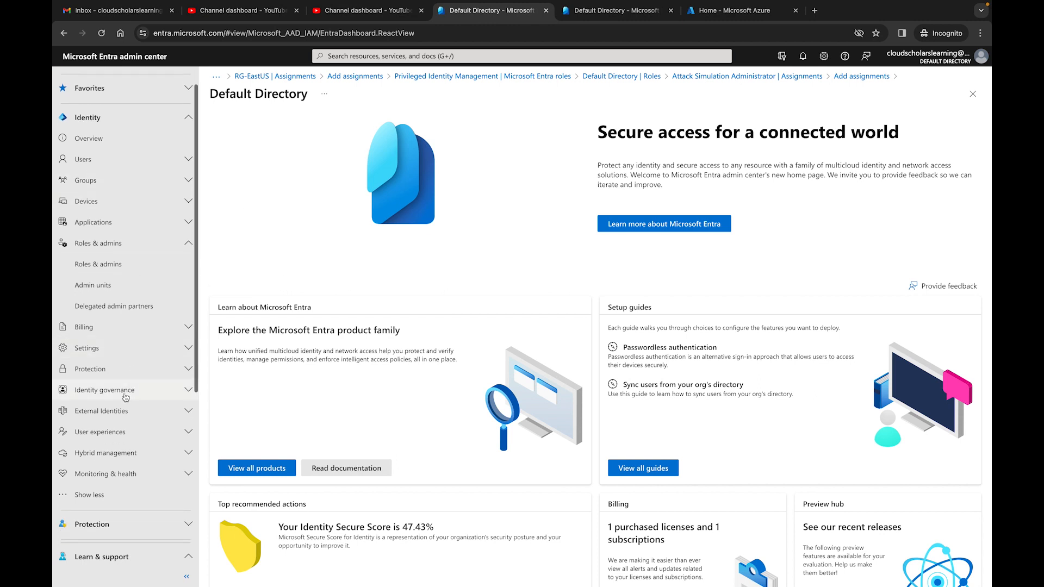
left_click(121, 390)
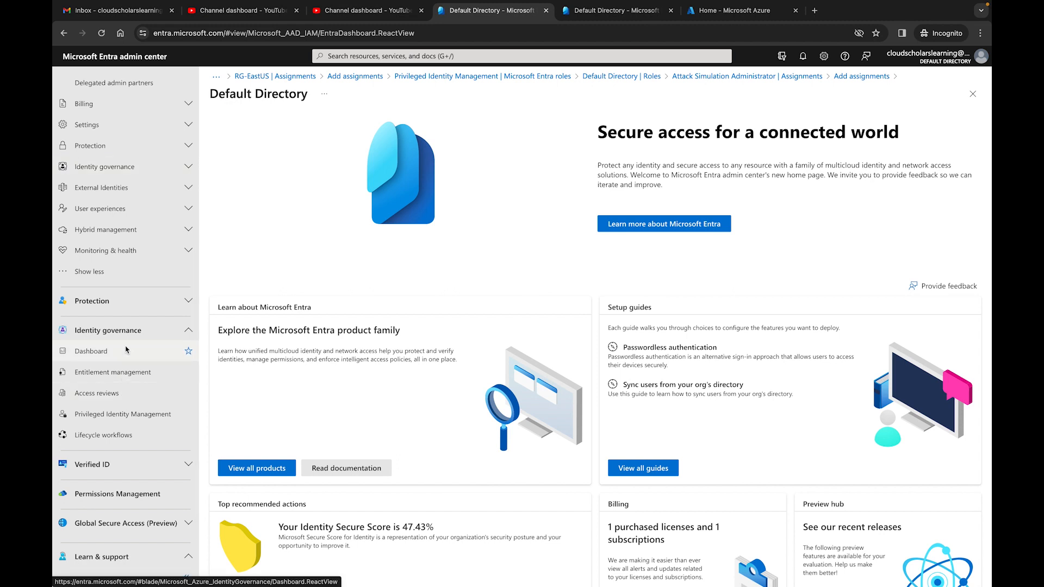
left_click(127, 417)
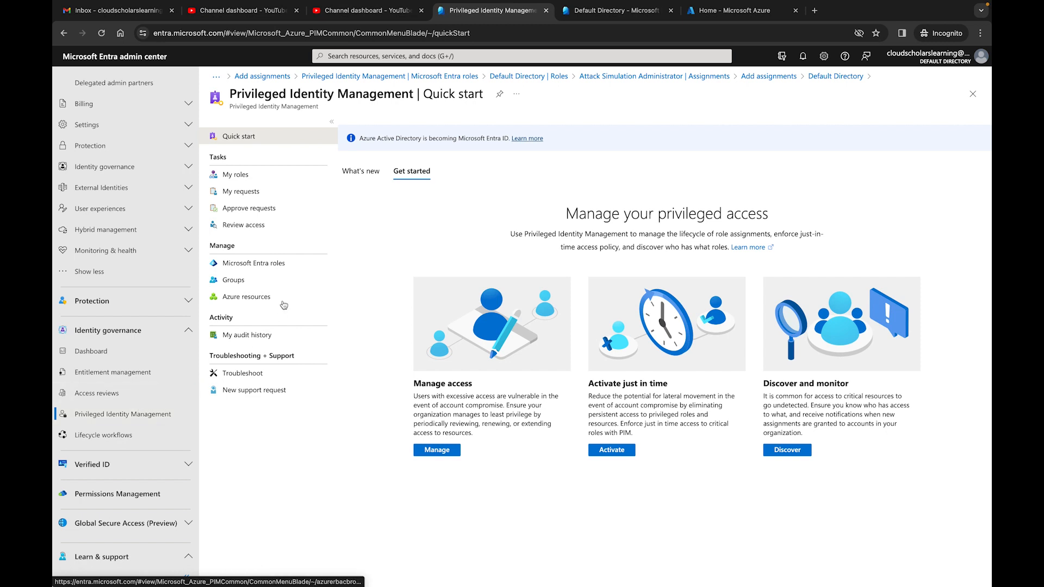
left_click(270, 266)
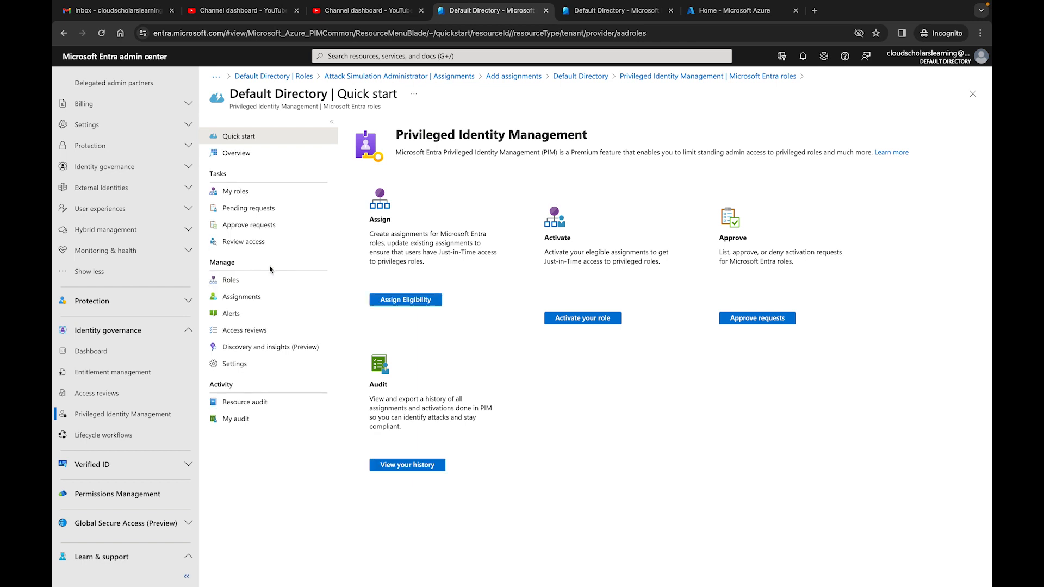
left_click(243, 282)
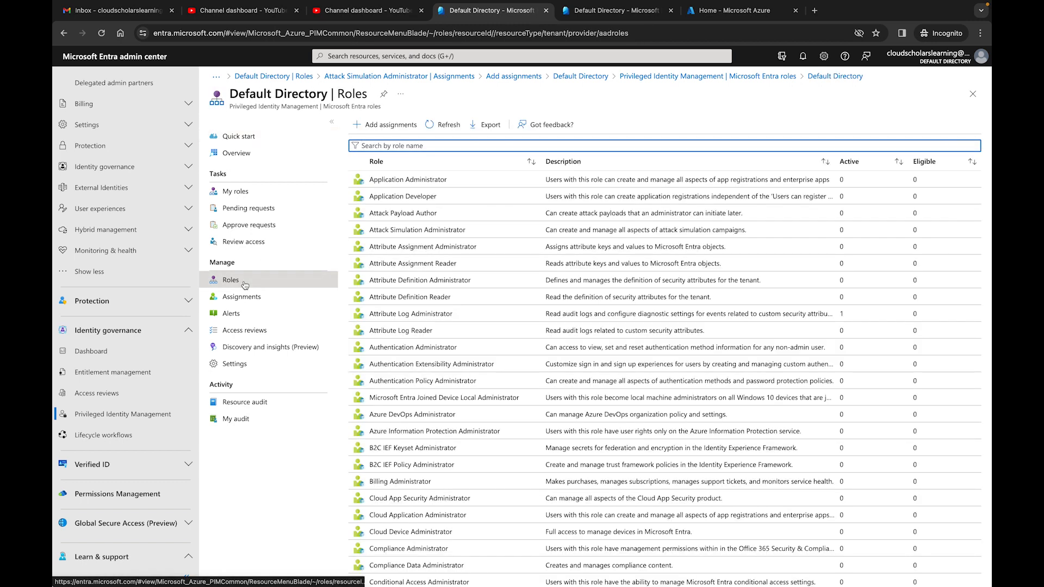
Start a new role assignment for the Azure DevOps Administrator role
left_click(384, 127)
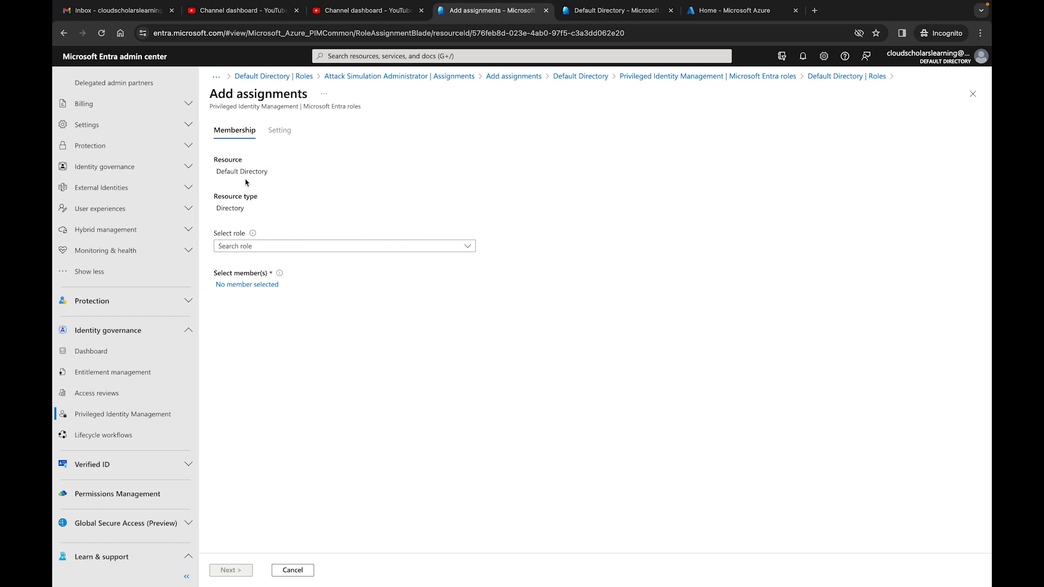
left_click(308, 251)
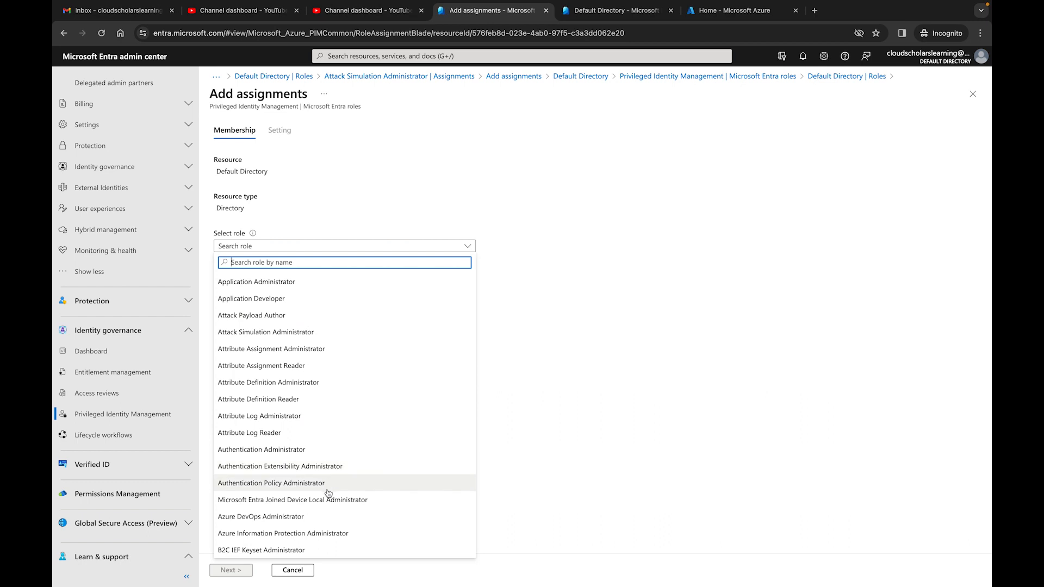
left_click(288, 517)
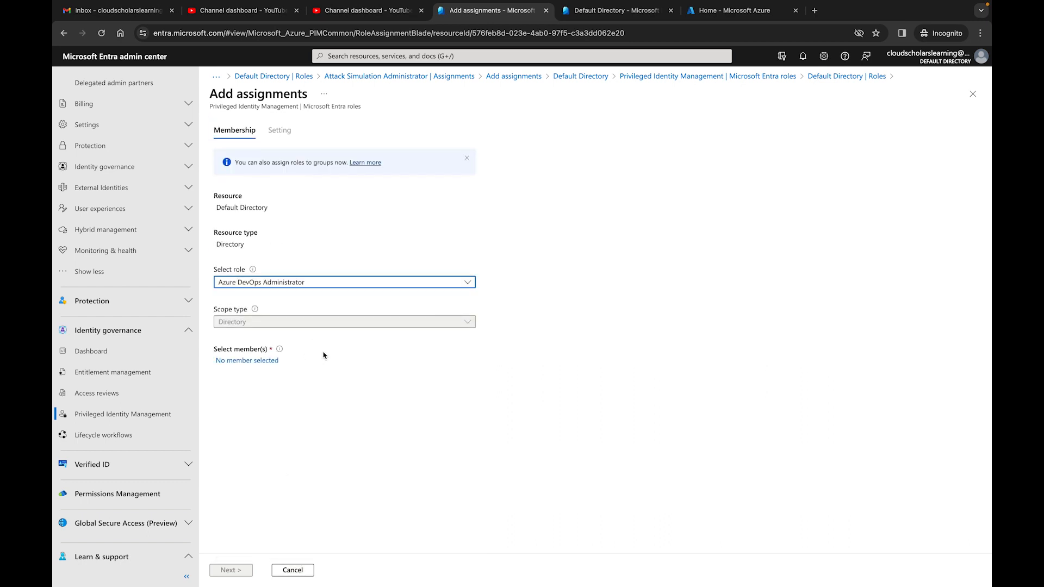
Search the users for "test" and select TestUser1 as the member of the assignment
left_click(266, 362)
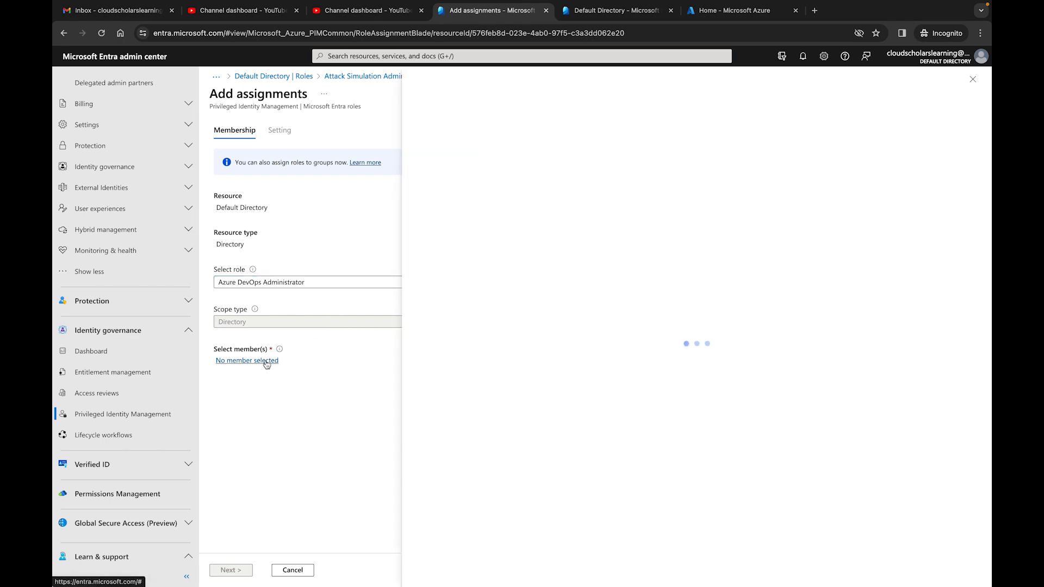
left_click(444, 209)
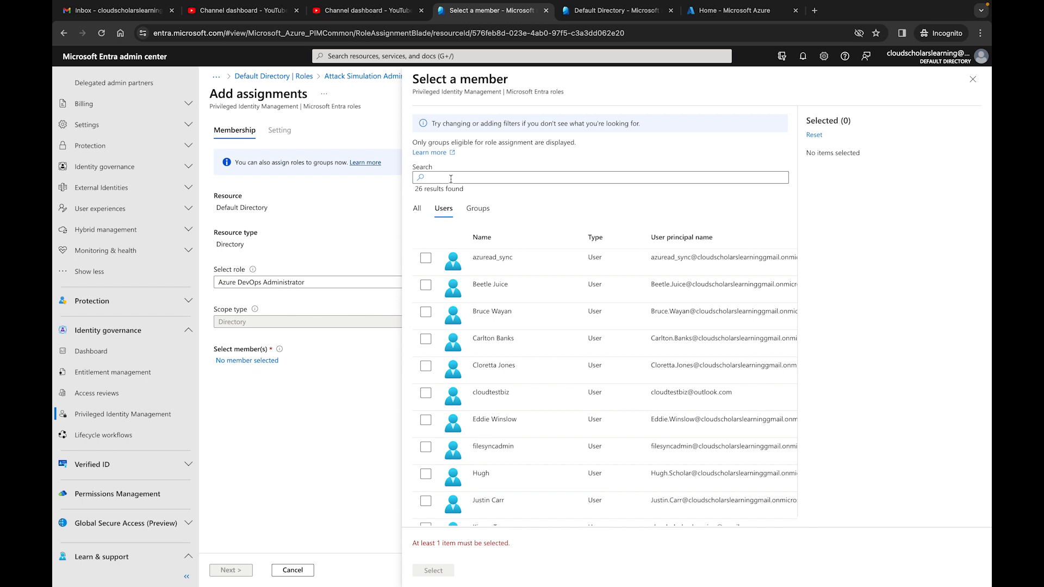
left_click(451, 178)
type("test")
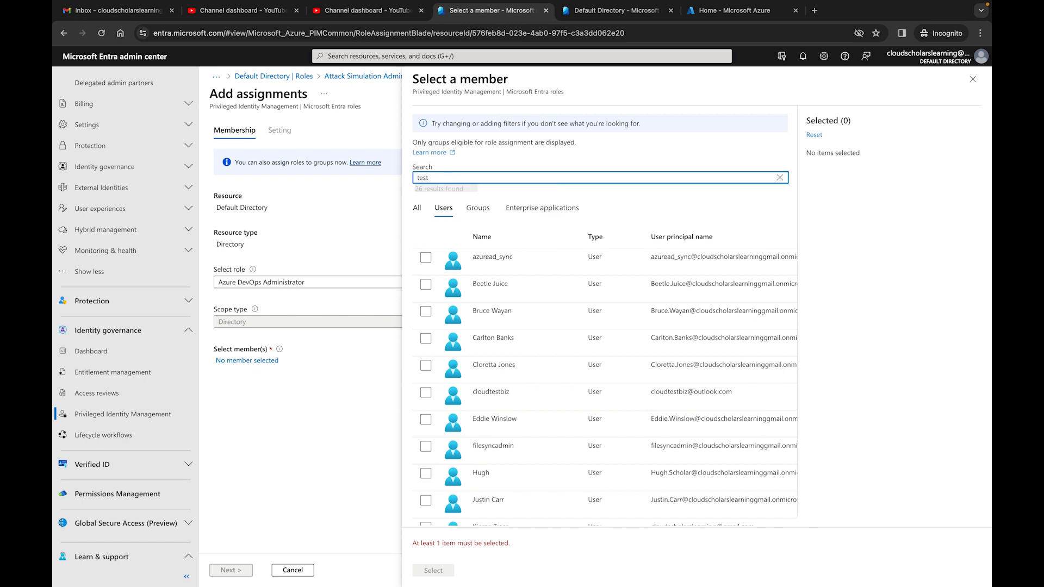
left_click(425, 258)
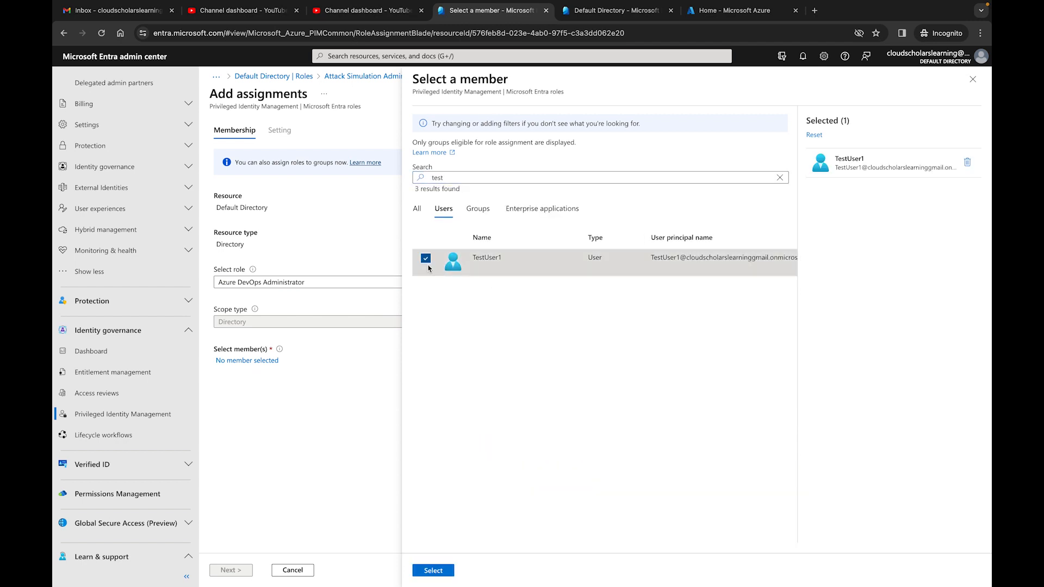
left_click(434, 570)
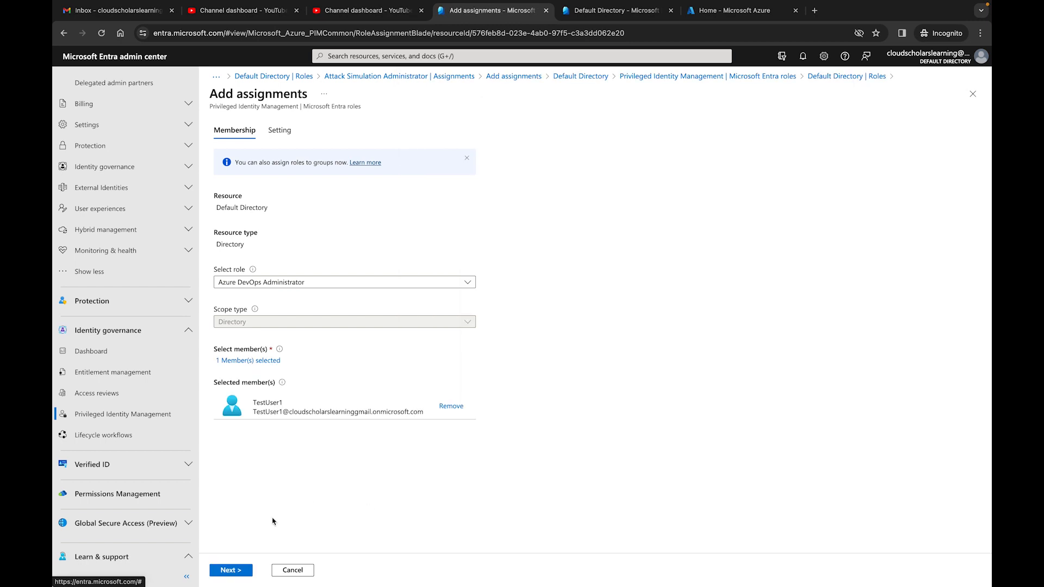
In the assignment settings, keep the assignment type as Eligible and turn off permanent eligibility
left_click(230, 570)
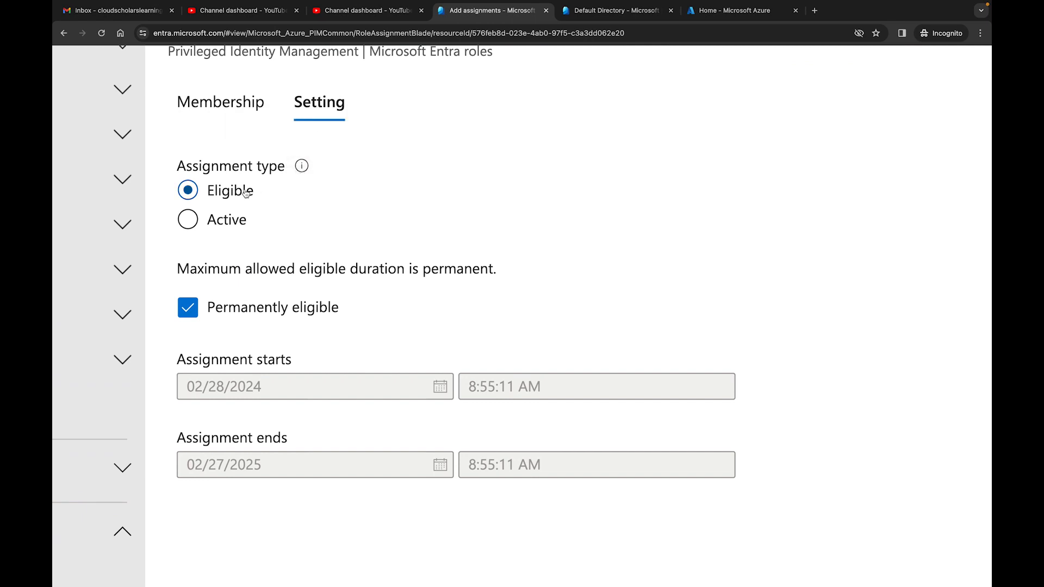
left_click(235, 223)
left_click(242, 191)
scroll(375, 217, "down", 1)
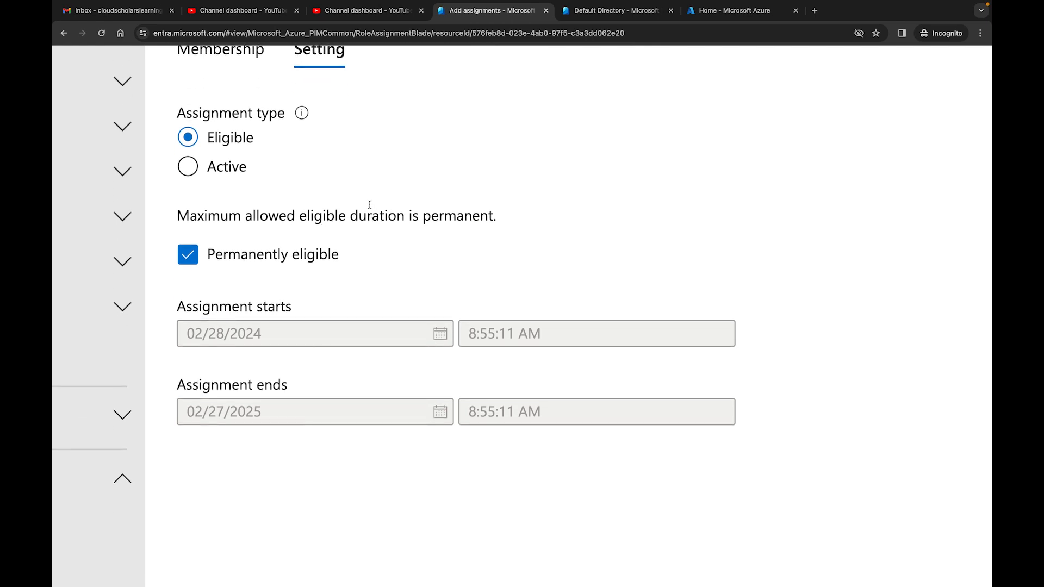
scroll(370, 204, "down", 1)
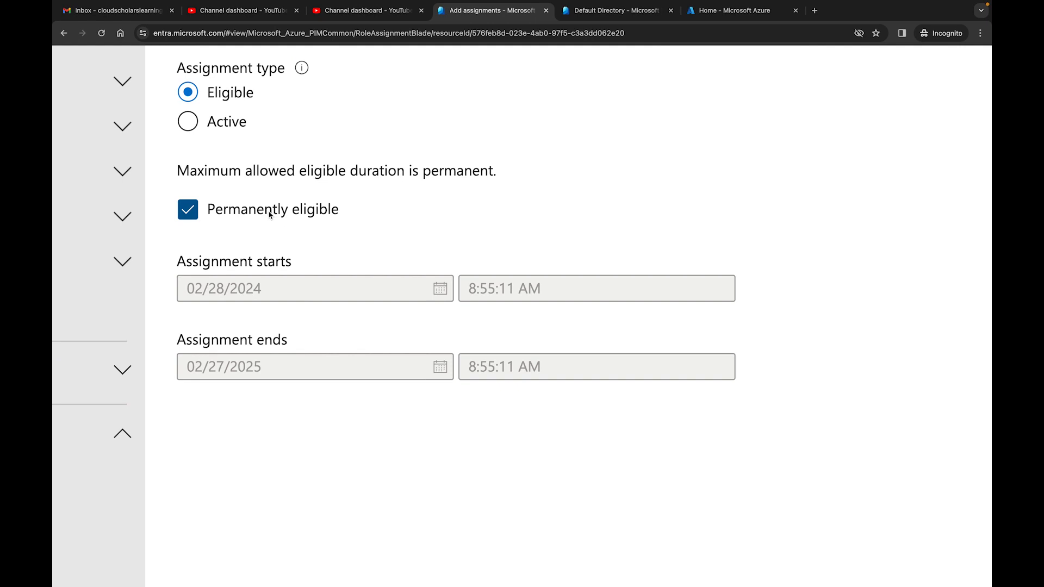
left_click(270, 213)
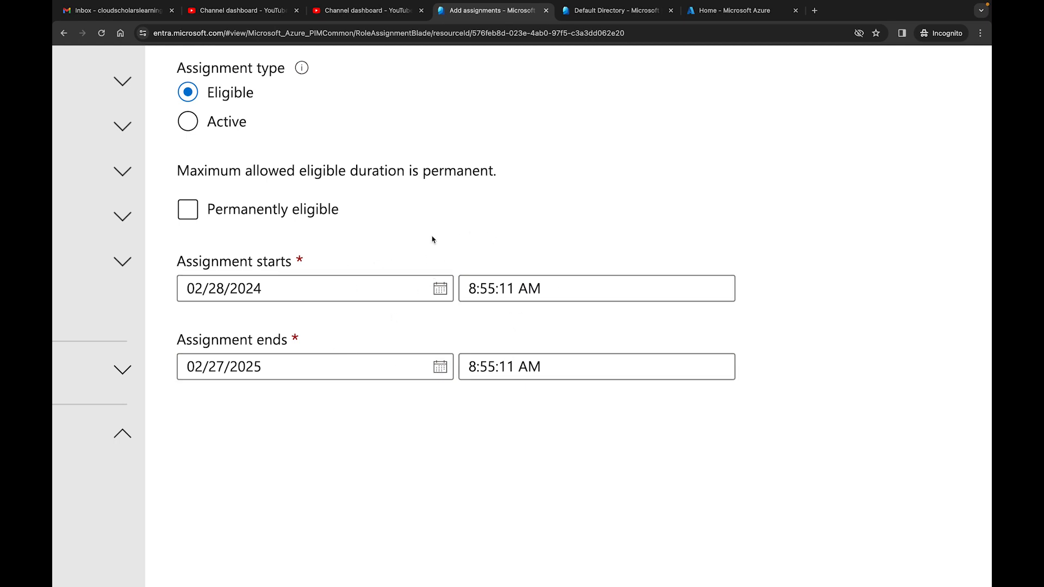
Set the assignment's end date to 09/01/2024 and submit the assignment
left_click(381, 367)
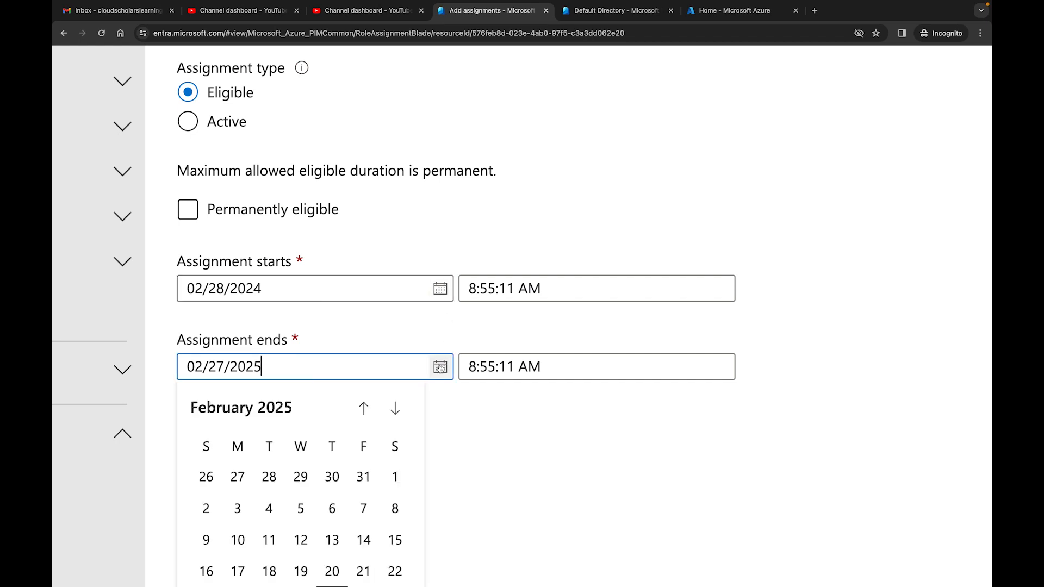
scroll(340, 431, "down", 2)
left_click(366, 297)
left_click(366, 297)
left_click(366, 297)
left_click(366, 297)
left_click(370, 297)
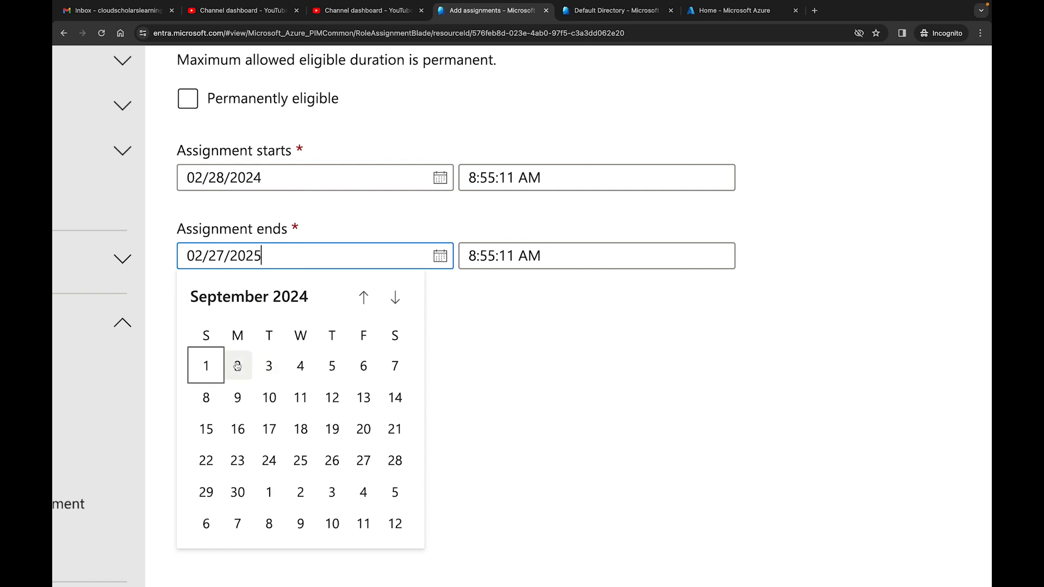
left_click(207, 366)
left_click(400, 376)
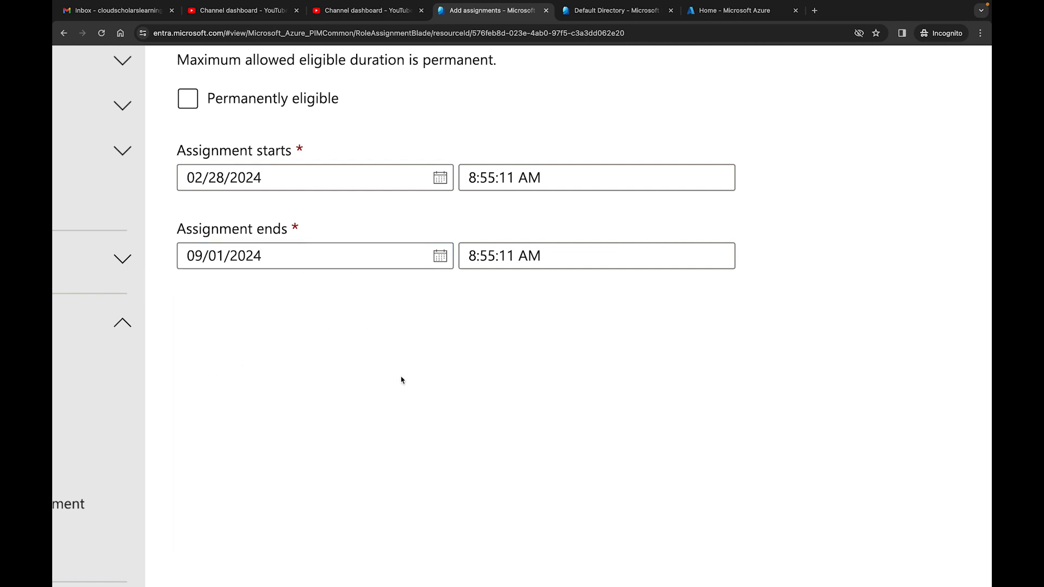
scroll(402, 380, "down", 5)
scroll(401, 380, "down", 3)
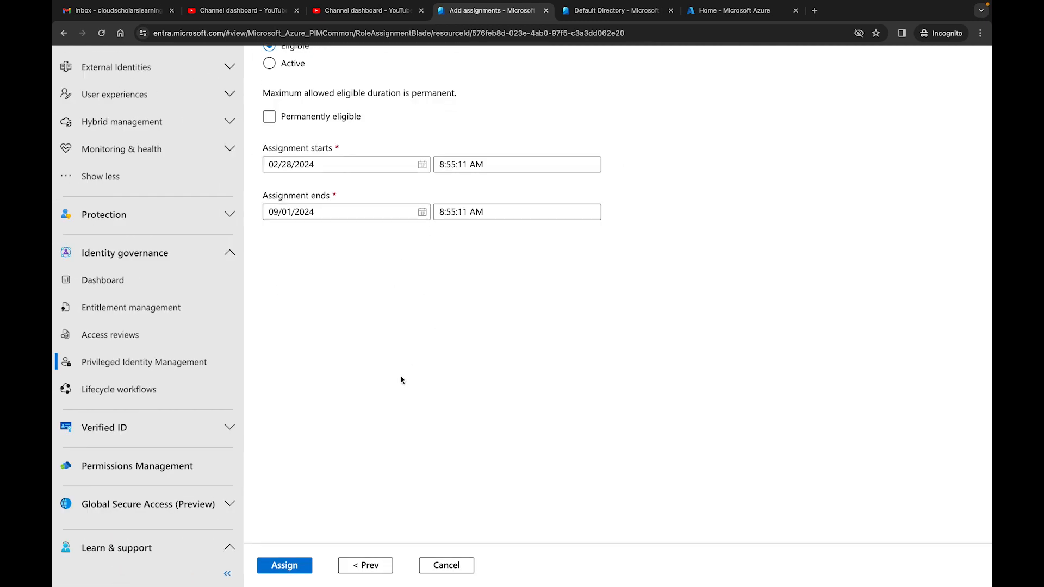
left_click(230, 570)
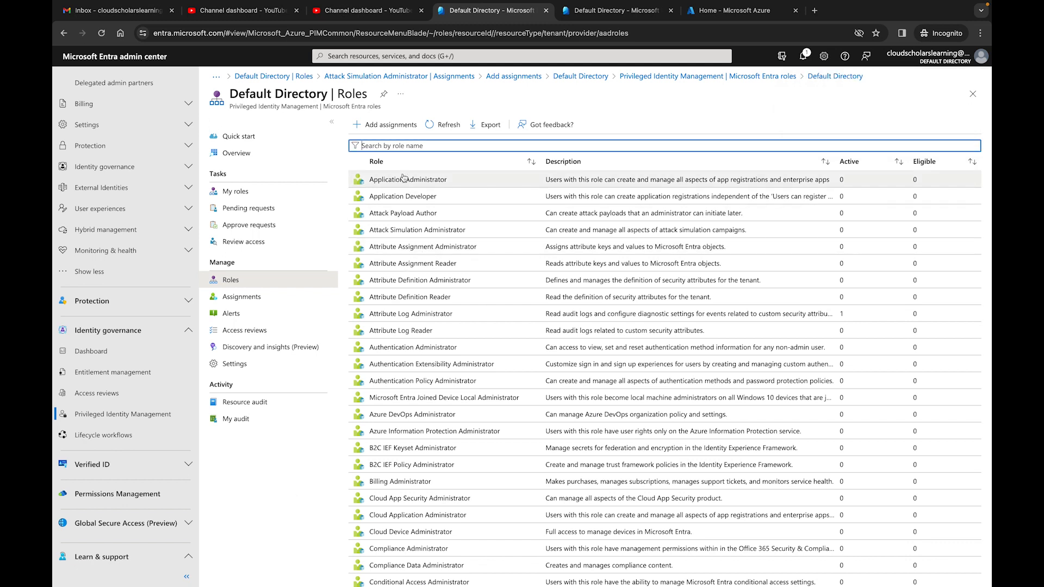
Filter the roles by "azure" and check the eligible and active assignments of Azure DevOps Administrator
type("azure")
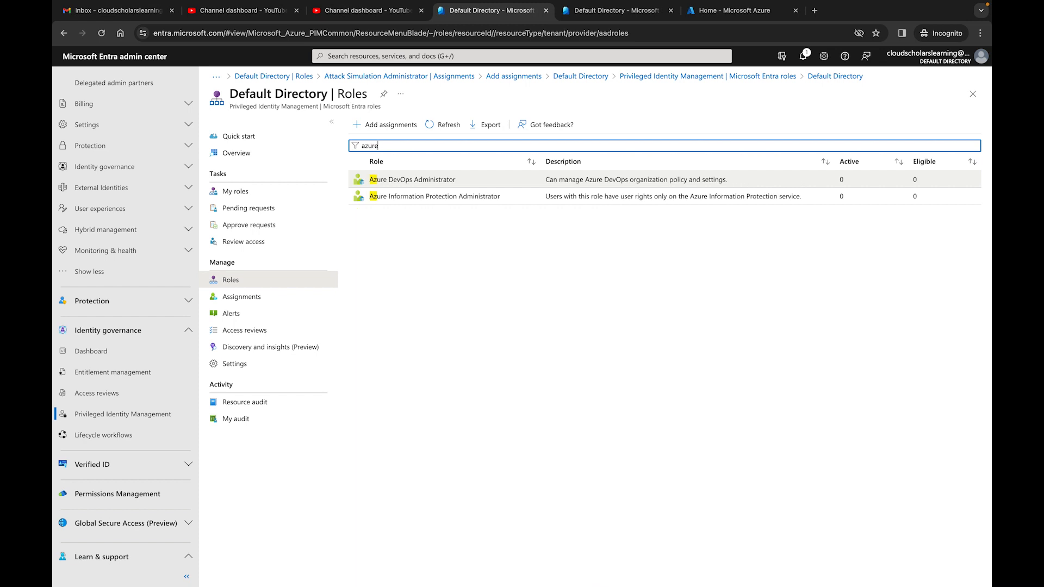
left_click(422, 180)
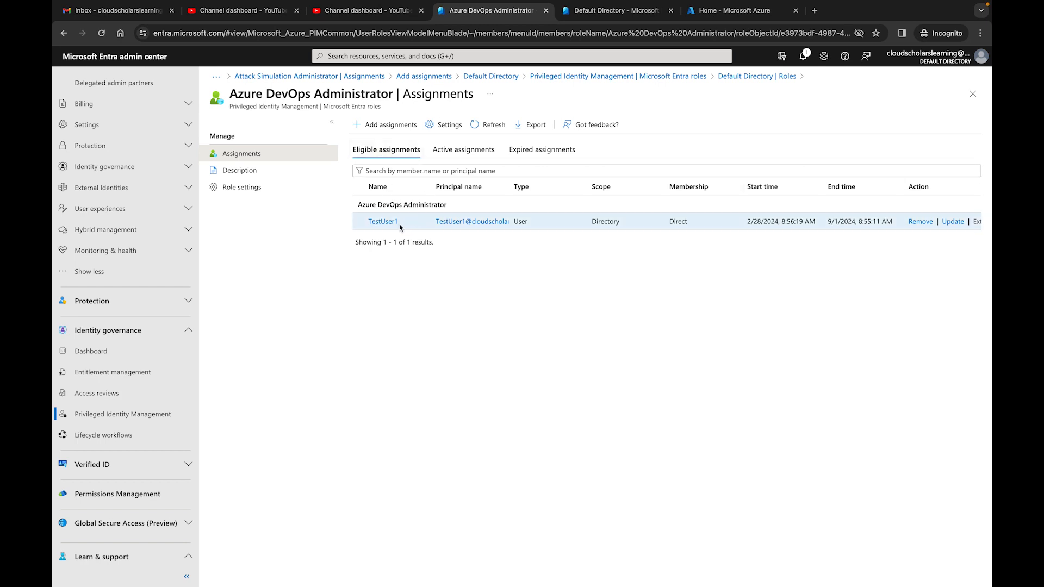
left_click(456, 157)
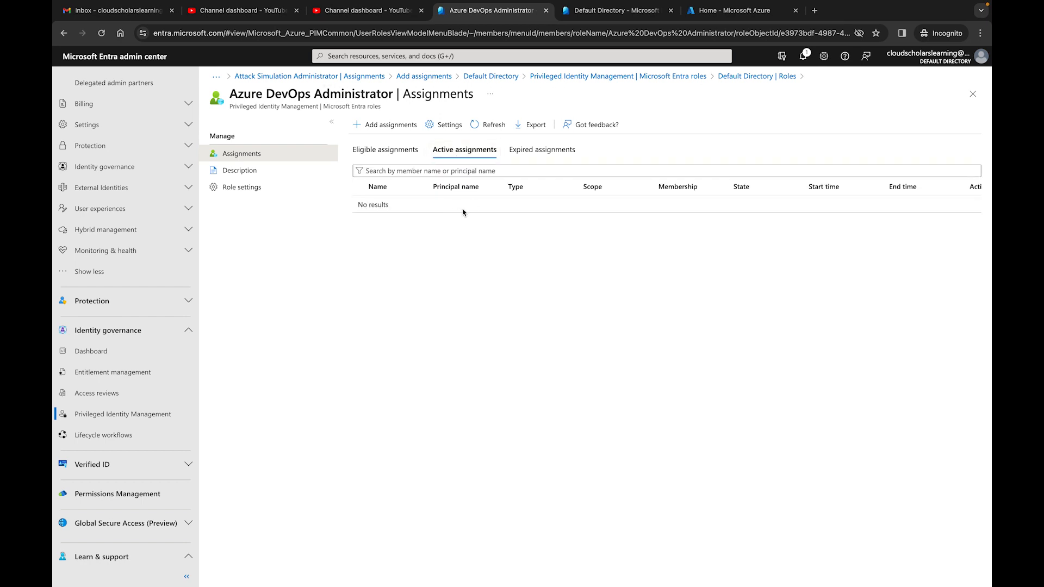
left_click(393, 156)
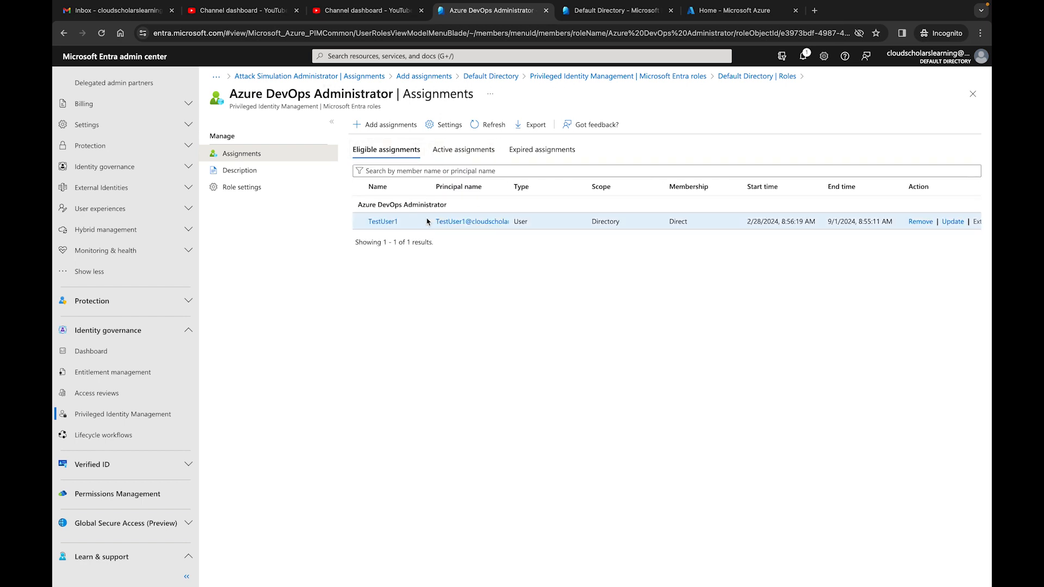
Update TestUser1's assignment to the Active type, permanently assigned, with a short justification, and save it
left_click(951, 222)
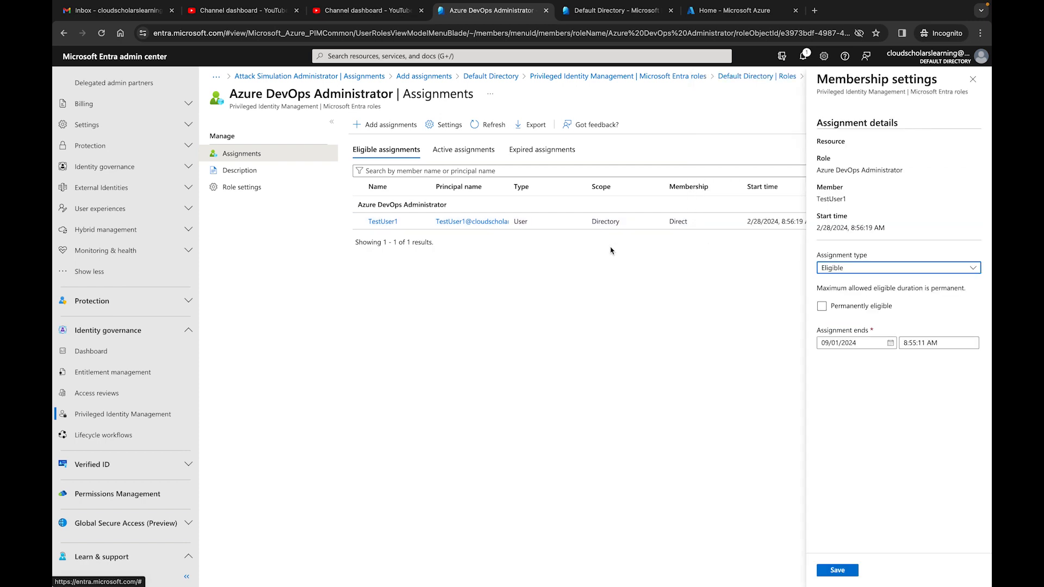
left_click(847, 268)
left_click(839, 299)
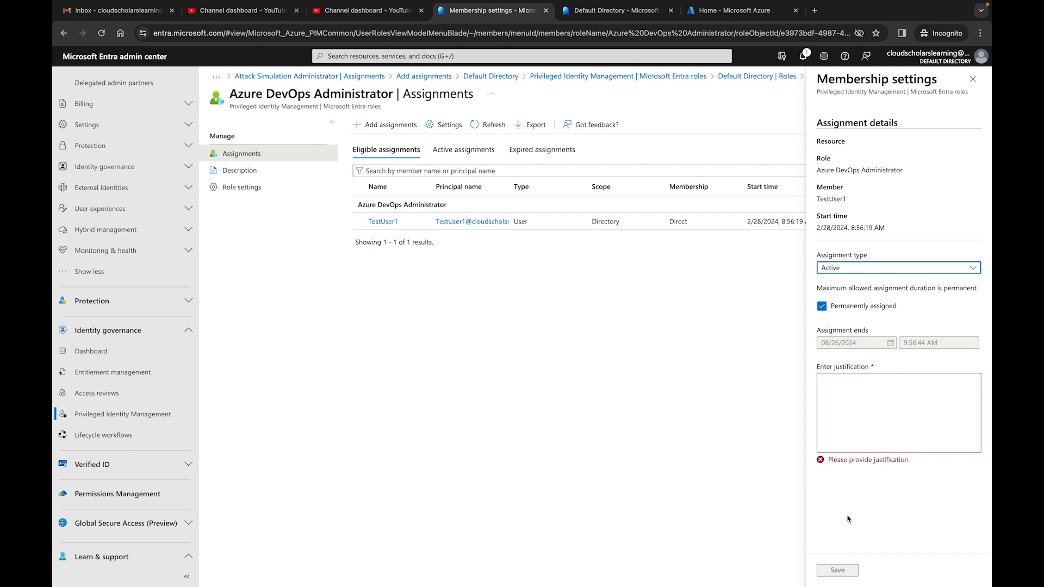
key("Tab")
key("Tab")
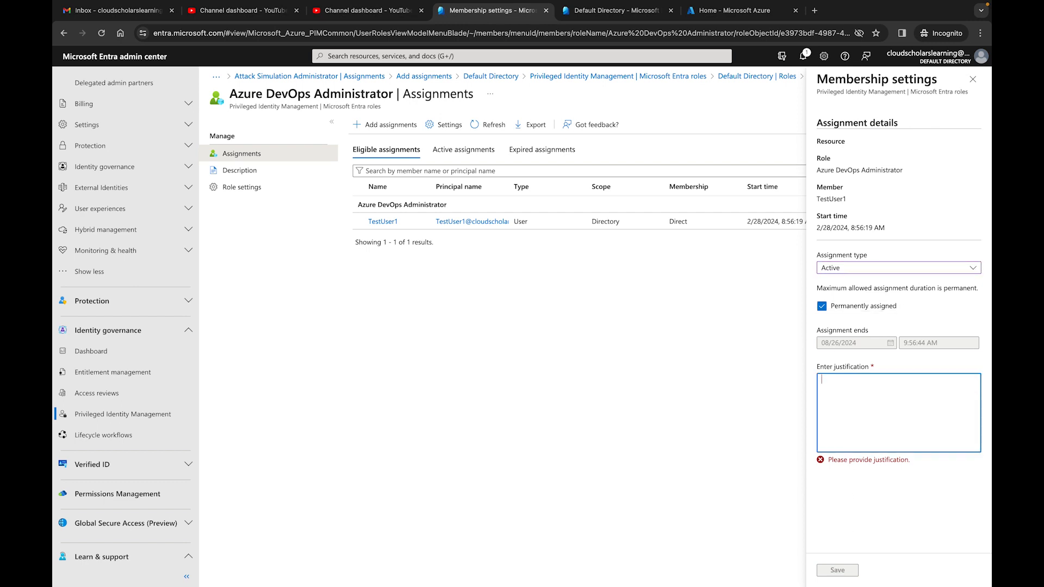
type("be")
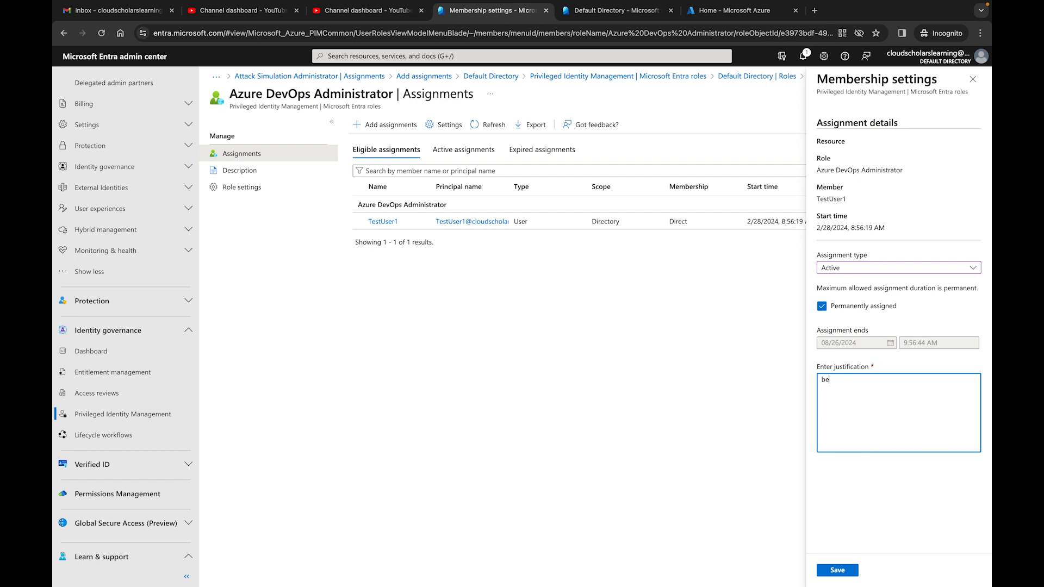
type("stsse i want to")
left_click(857, 568)
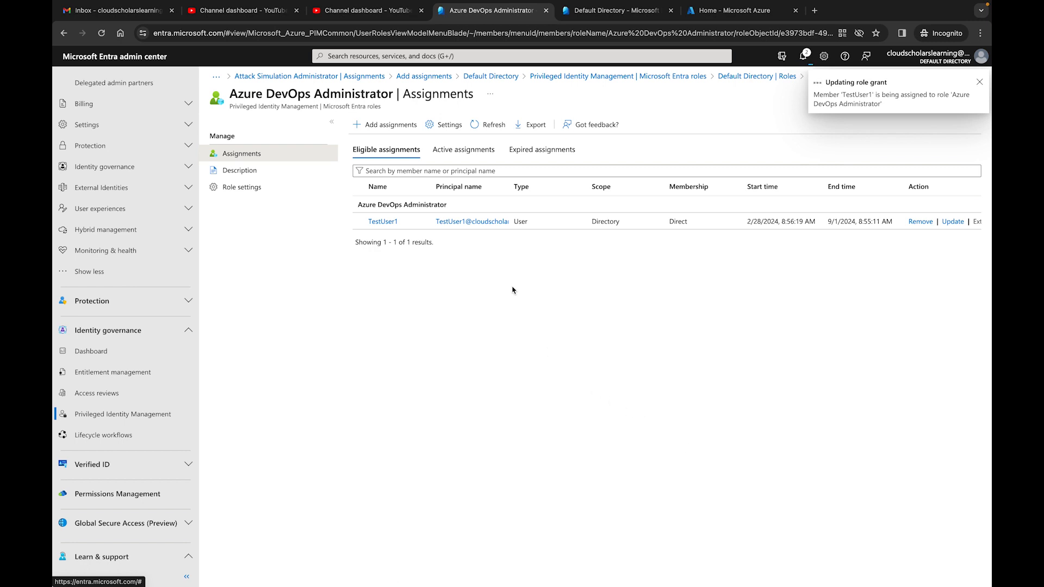
Refresh the Azure DevOps Administrator assignments and check the active ones for TestUser1
left_click(489, 131)
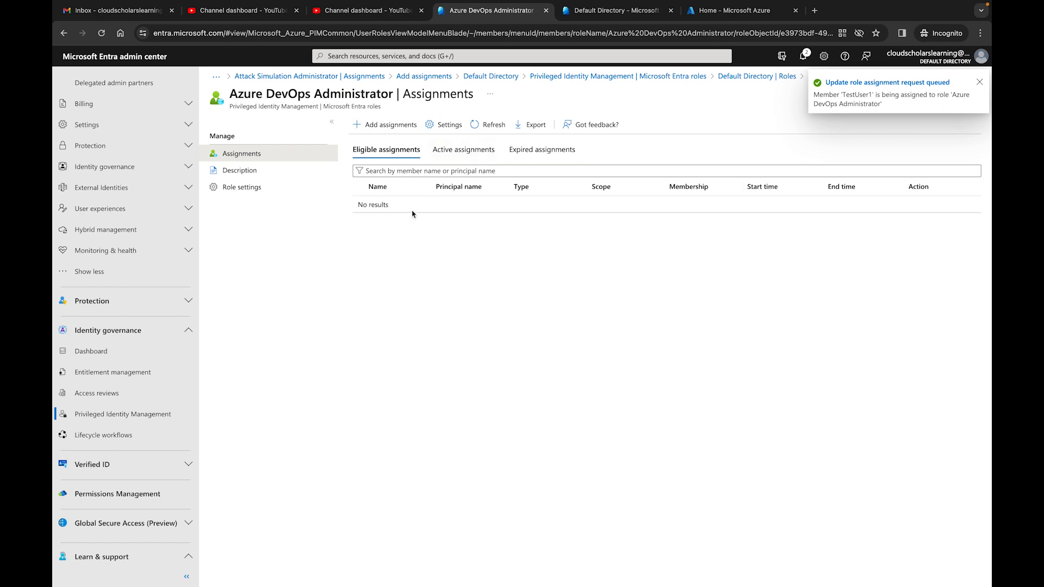
left_click(461, 154)
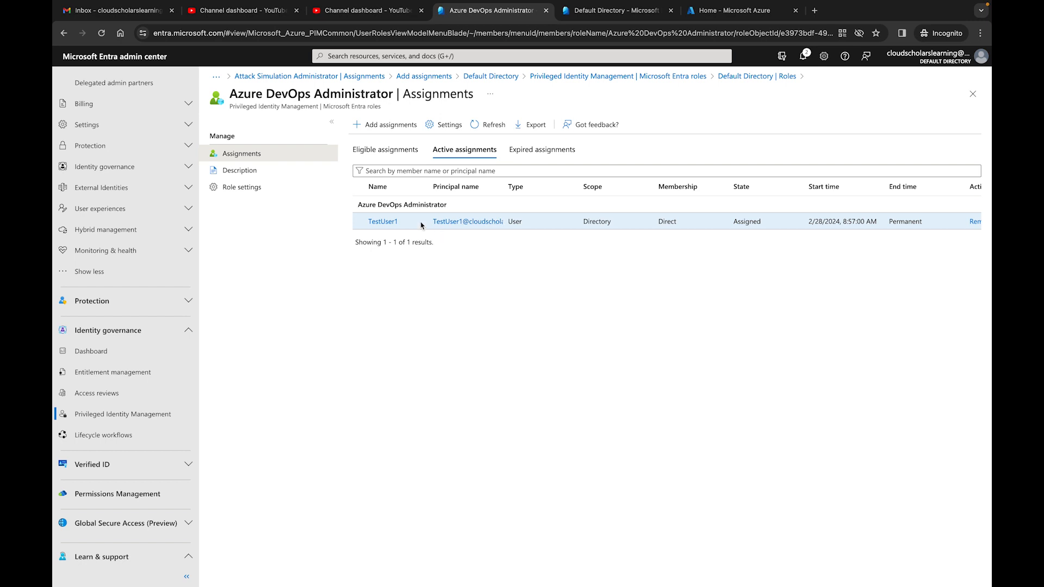
Open the directory's Roles & admins page listing all administrative roles
scroll(136, 216, "up", 5)
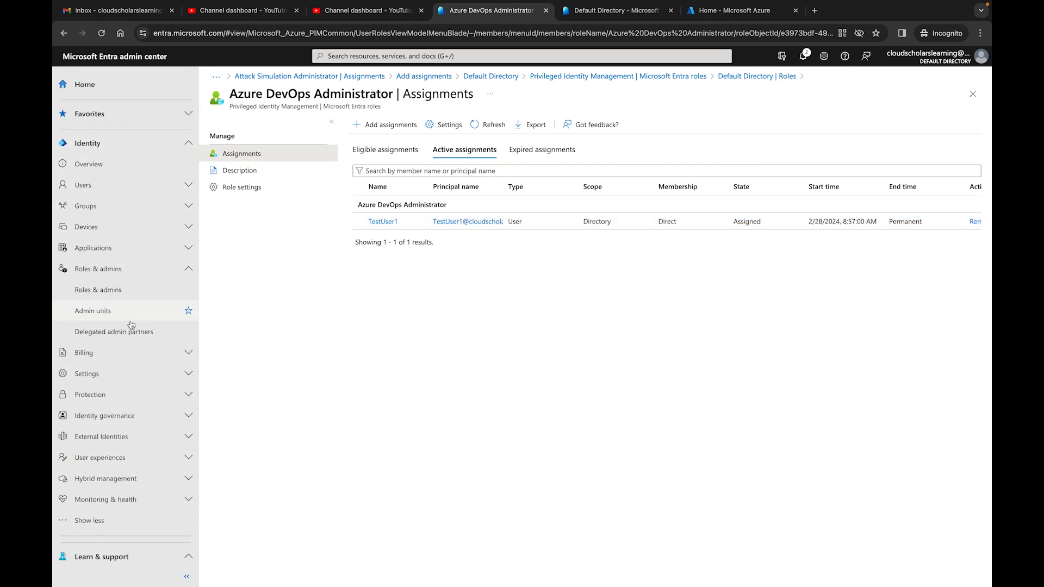
left_click(120, 295)
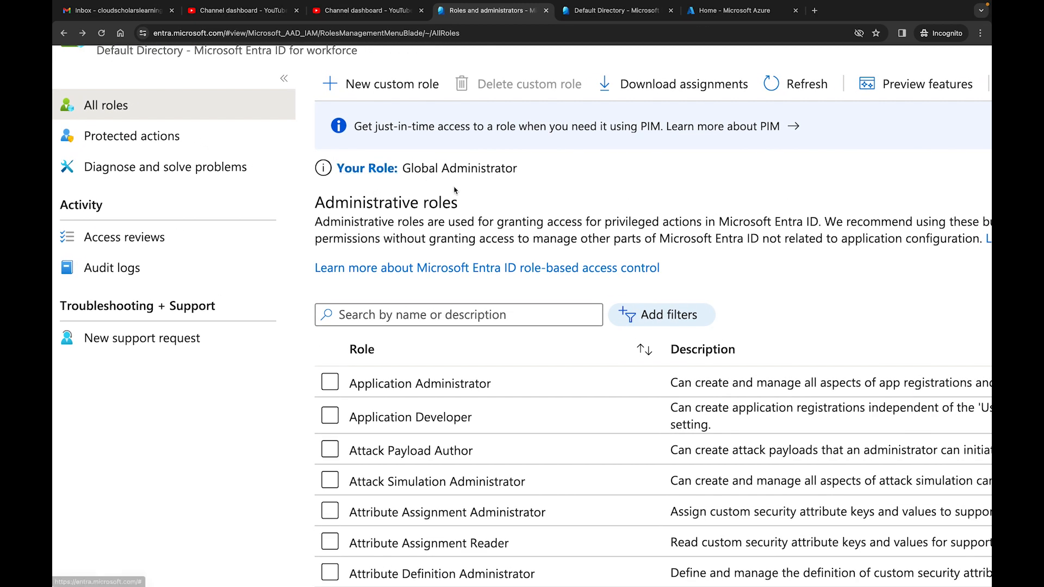
Review the full list of administrative roles with their descriptions, privileged labels and assignment counts
scroll(438, 190, "right", 1)
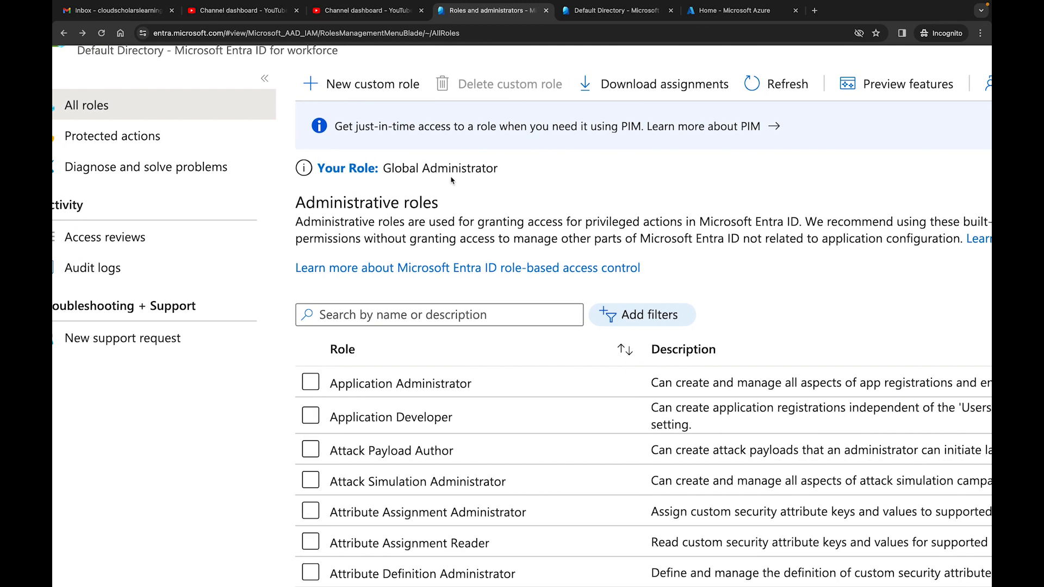
scroll(478, 196, "down", 5)
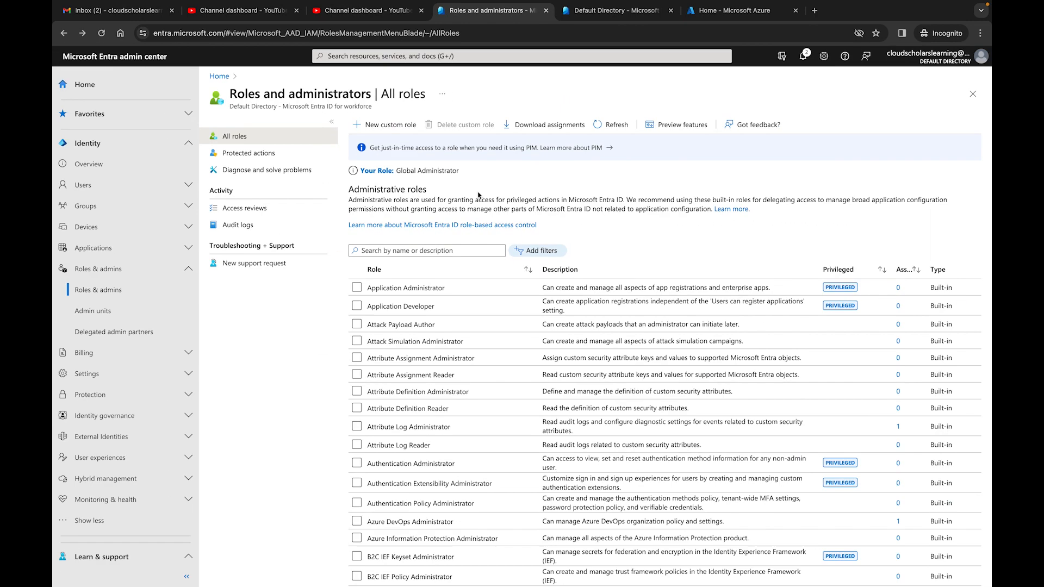
scroll(813, 234, "down", 1)
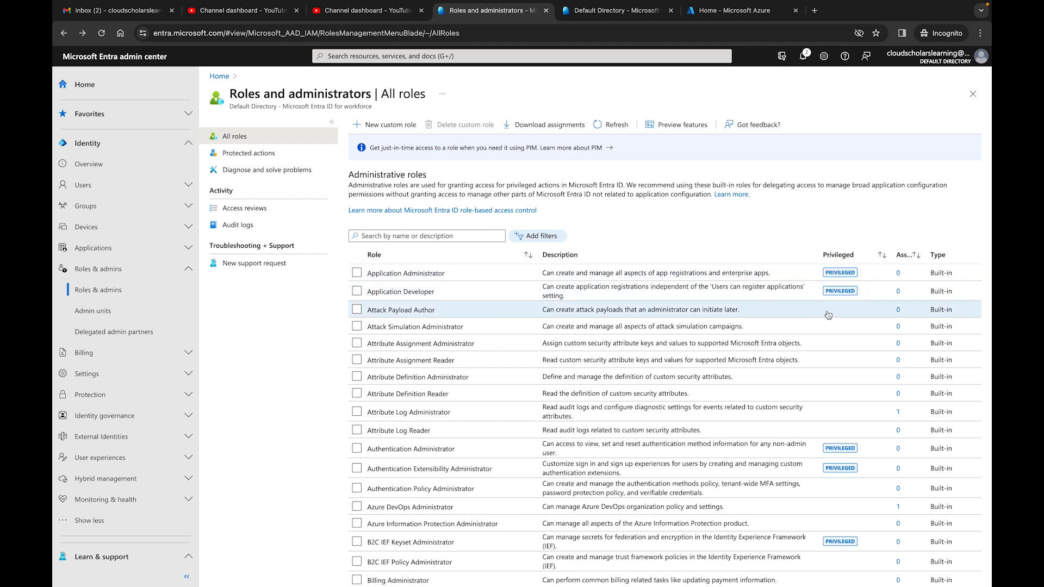
scroll(818, 326, "down", 3)
scroll(817, 332, "down", 4)
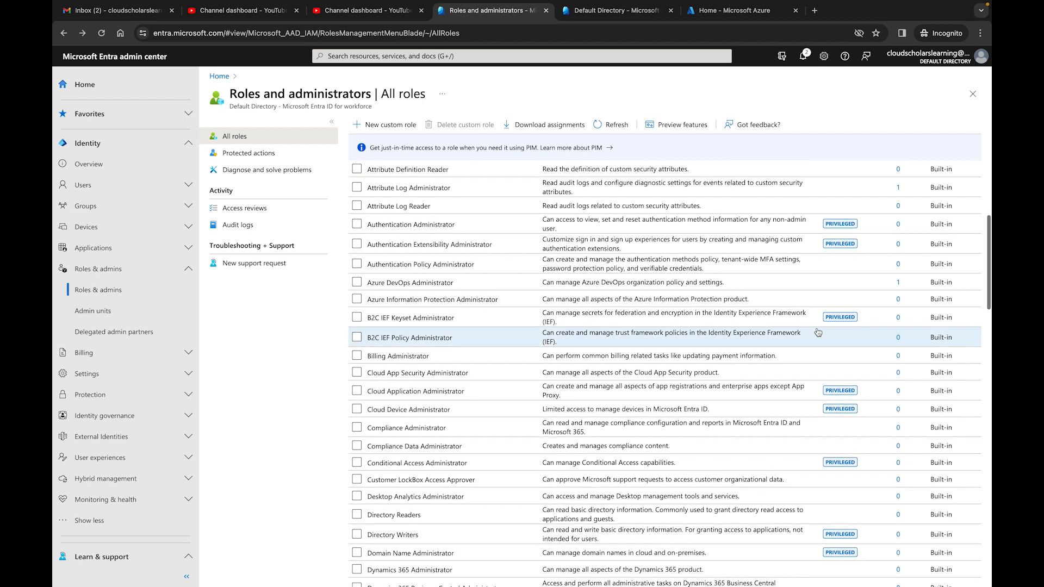
scroll(818, 332, "down", 7)
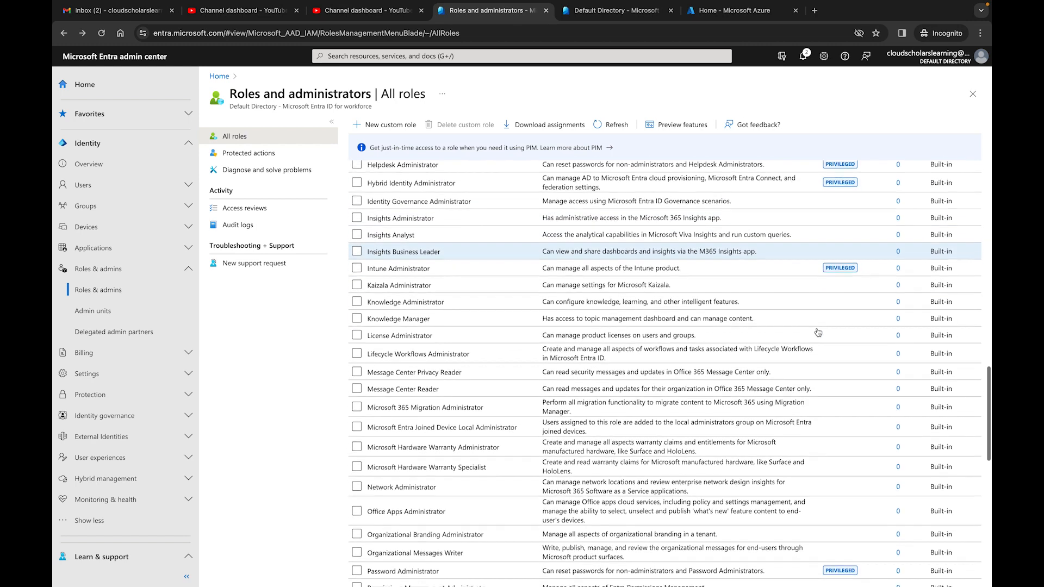
scroll(818, 332, "down", 5)
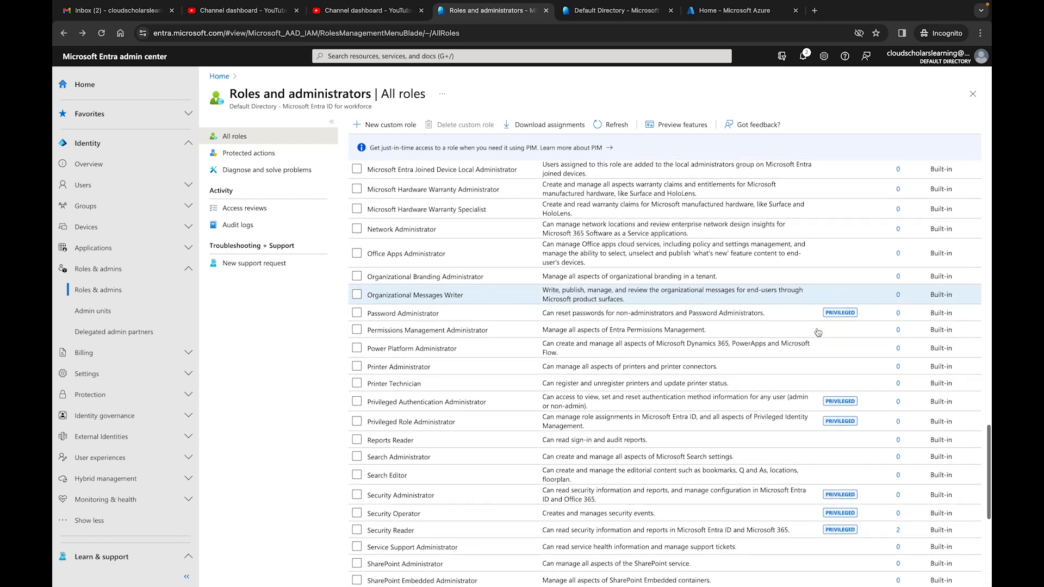
scroll(819, 332, "down", 1)
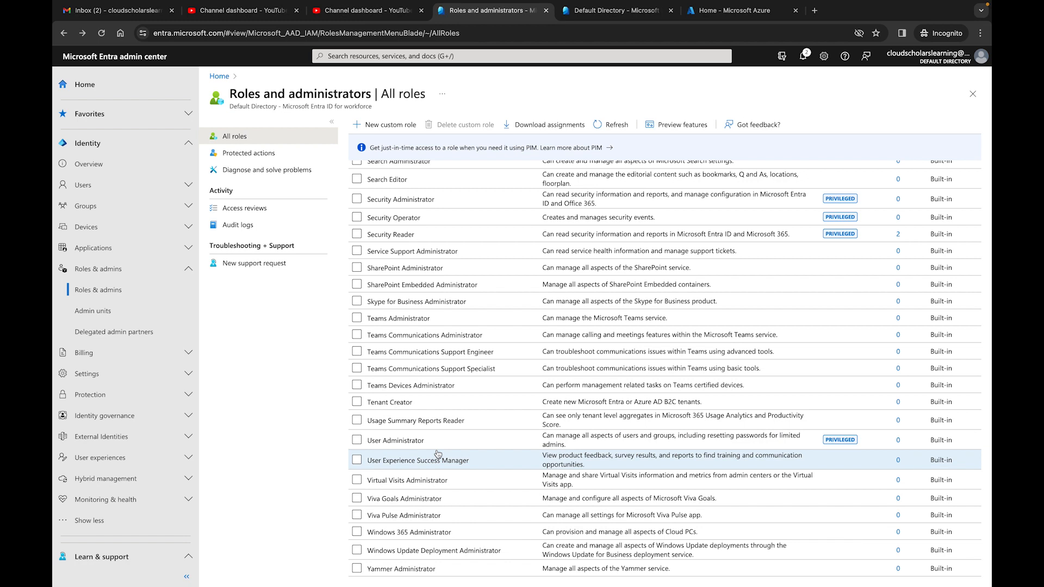
Start a new User Administrator role assignment scoped to the administrative unit America_South
left_click(408, 441)
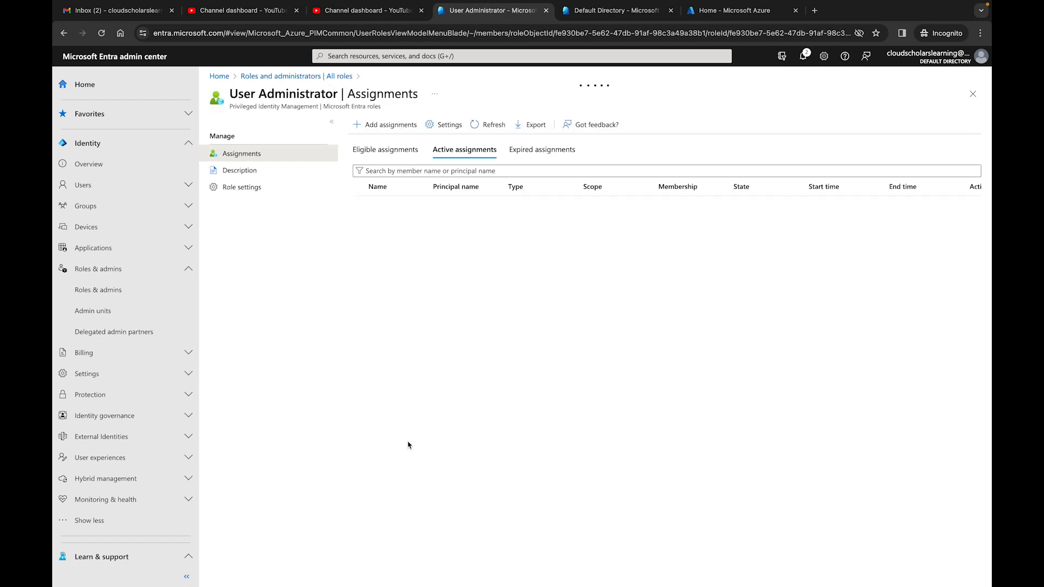
left_click(380, 128)
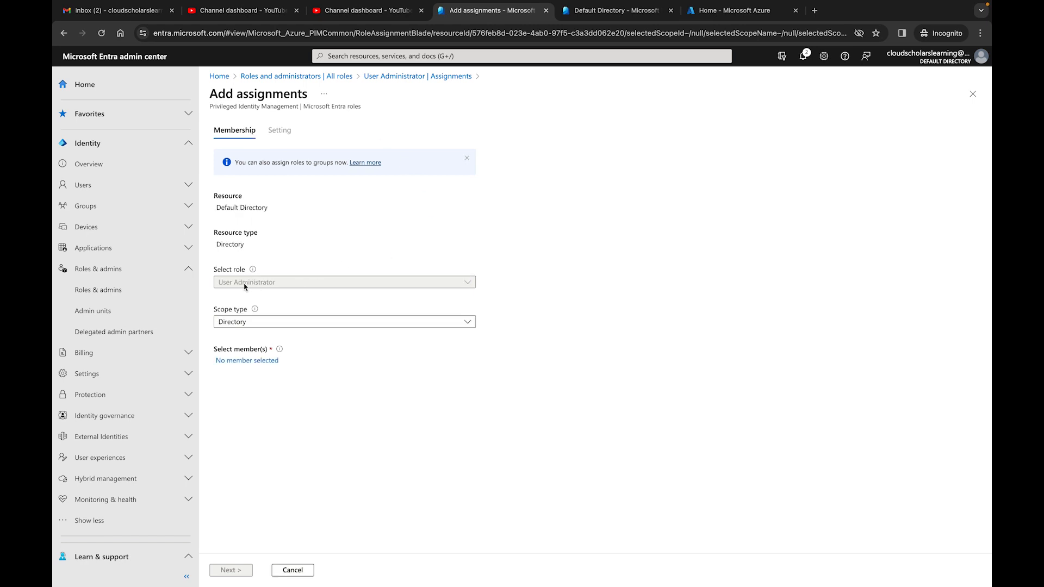
left_click(348, 323)
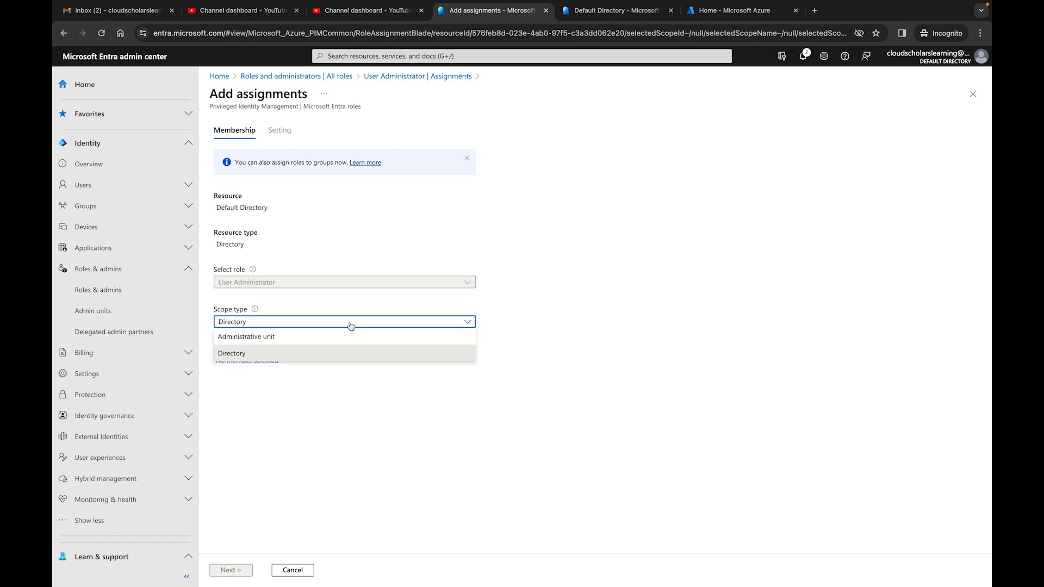
left_click(311, 337)
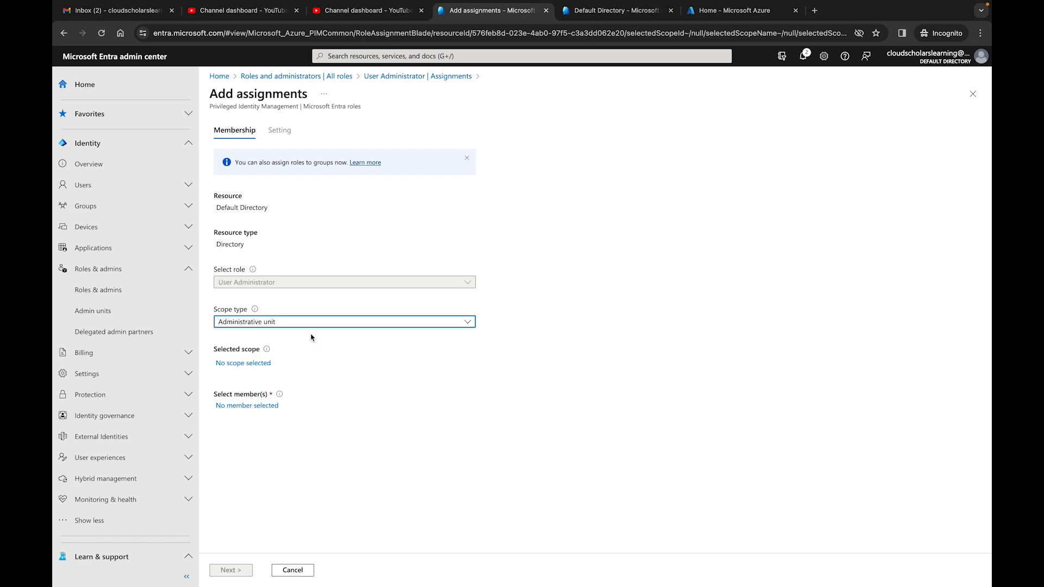
left_click(247, 368)
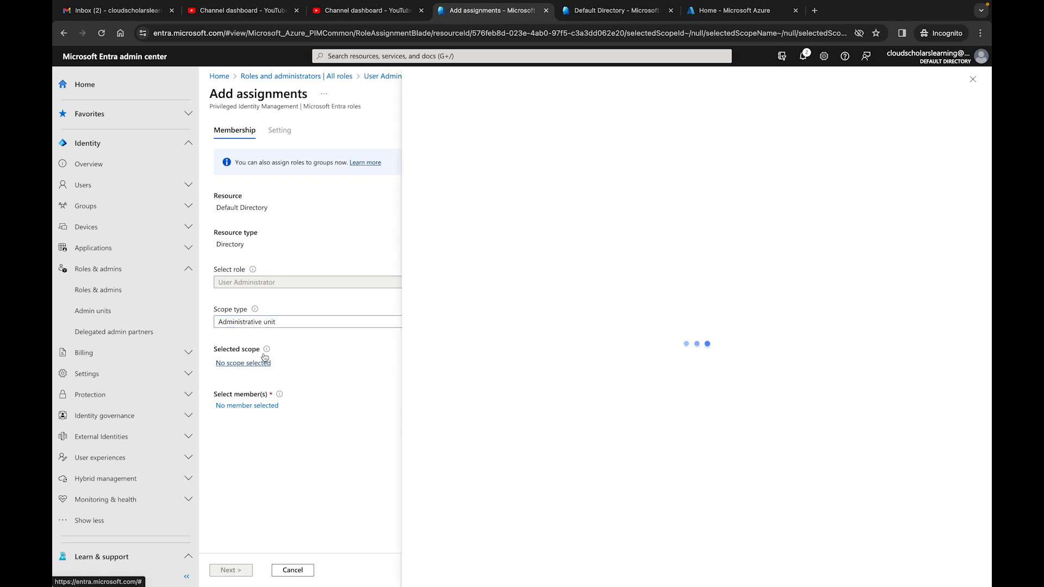
mouse_move(264, 358)
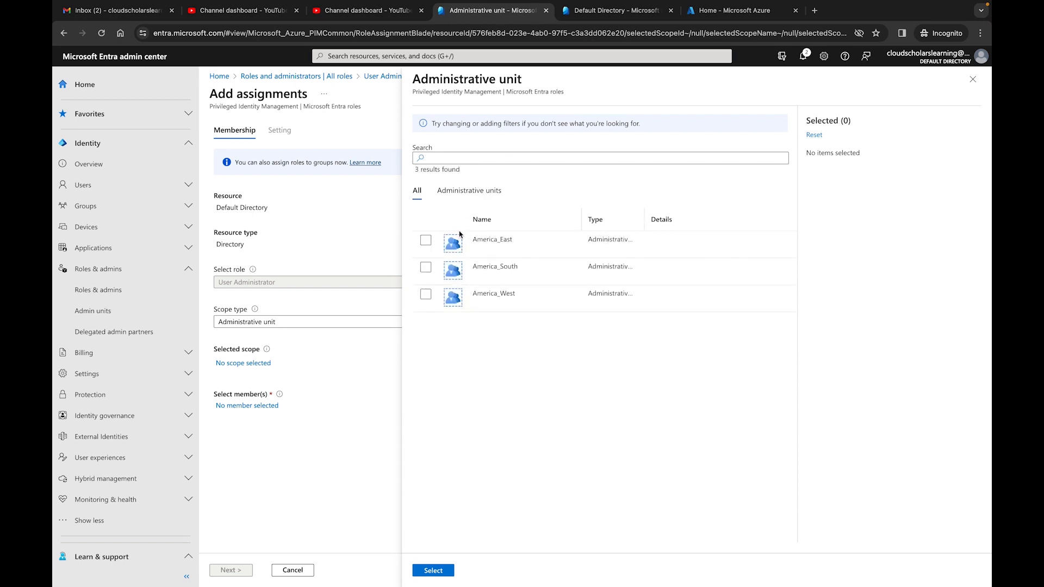
left_click(425, 267)
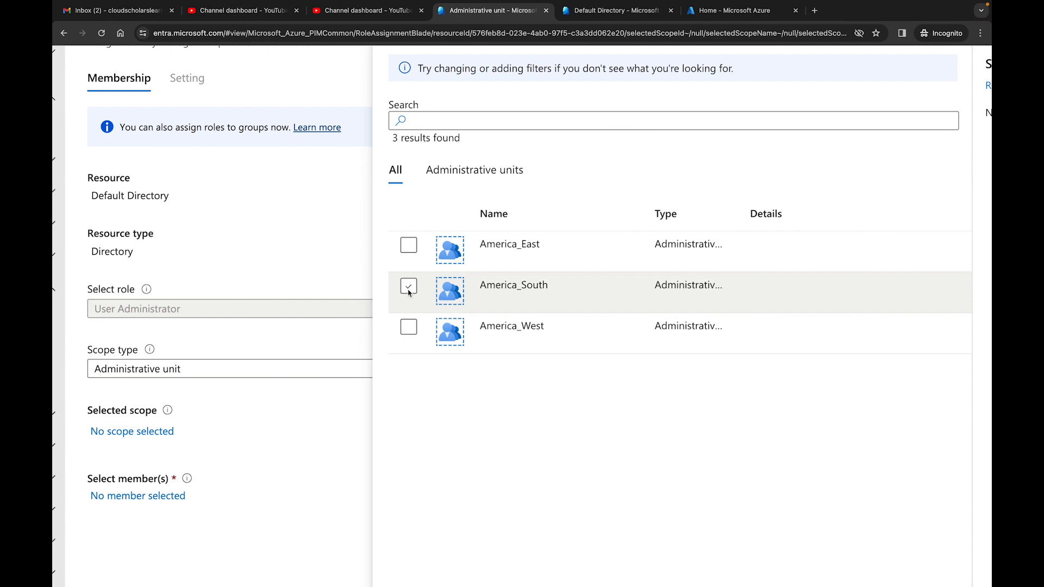
left_click(409, 288)
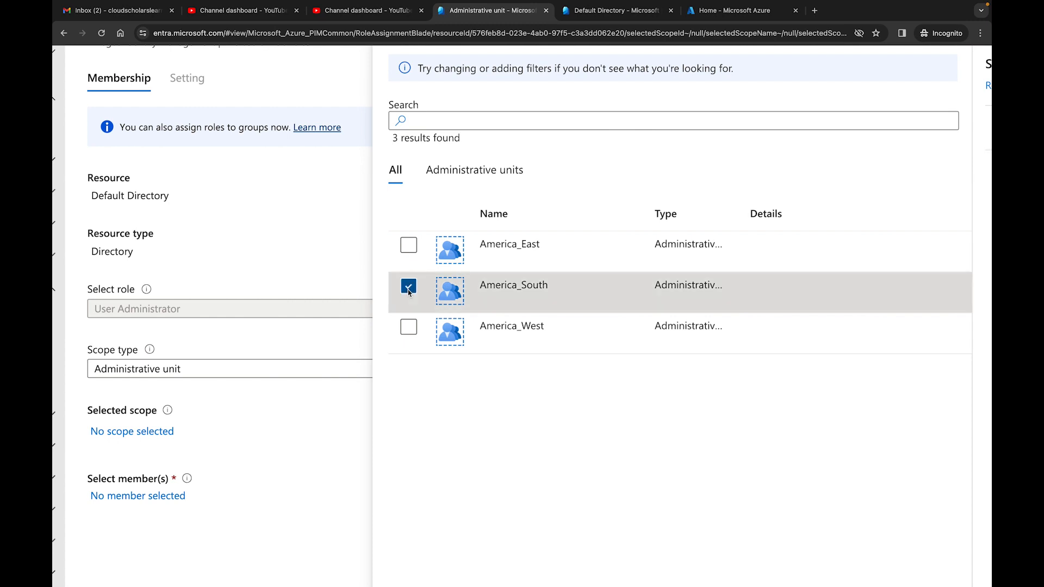
left_click(431, 569)
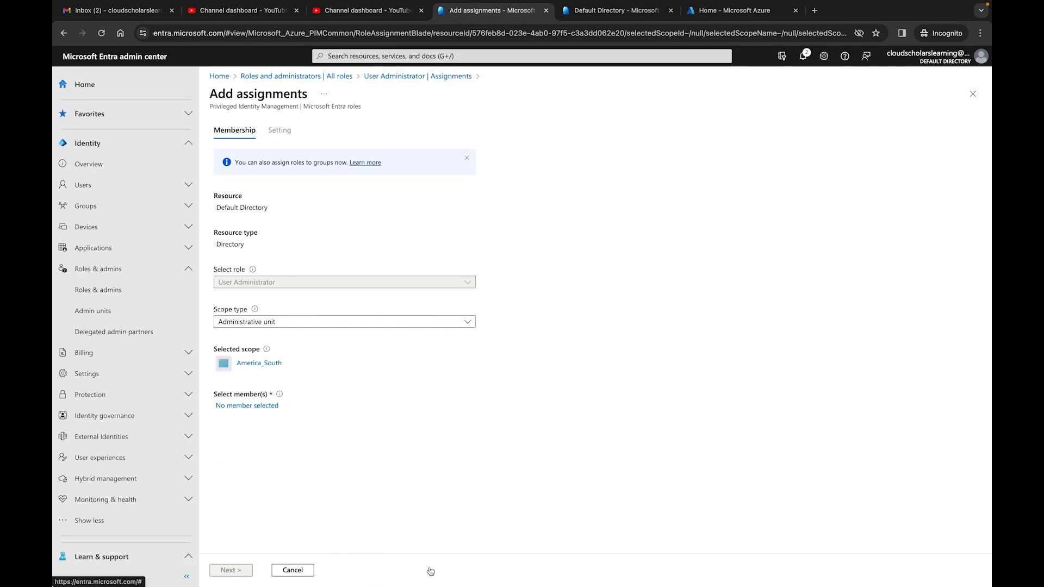
Choose the user user33 as the member for the User Administrator assignment
left_click(249, 412)
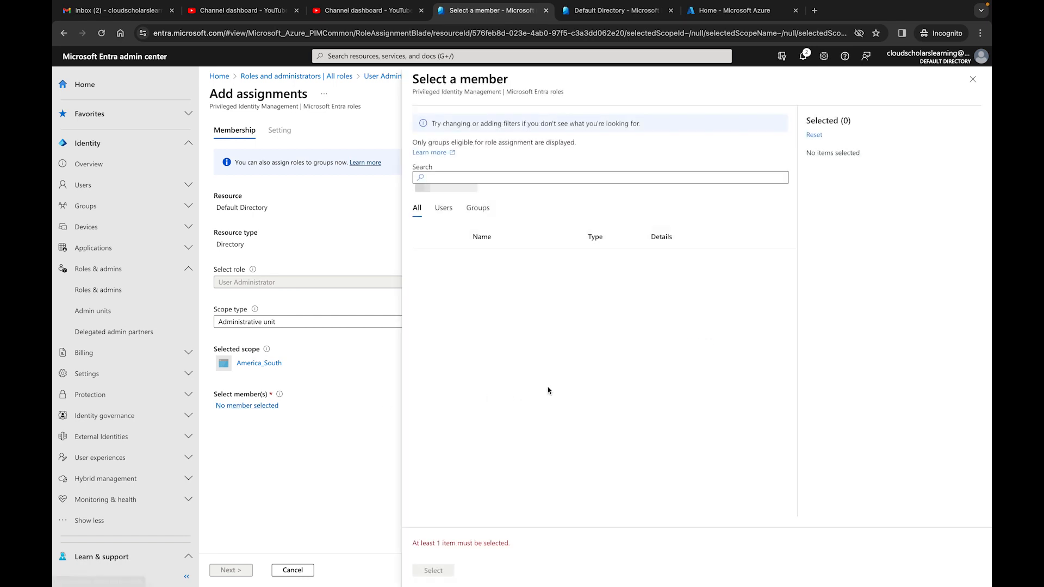
left_click(443, 210)
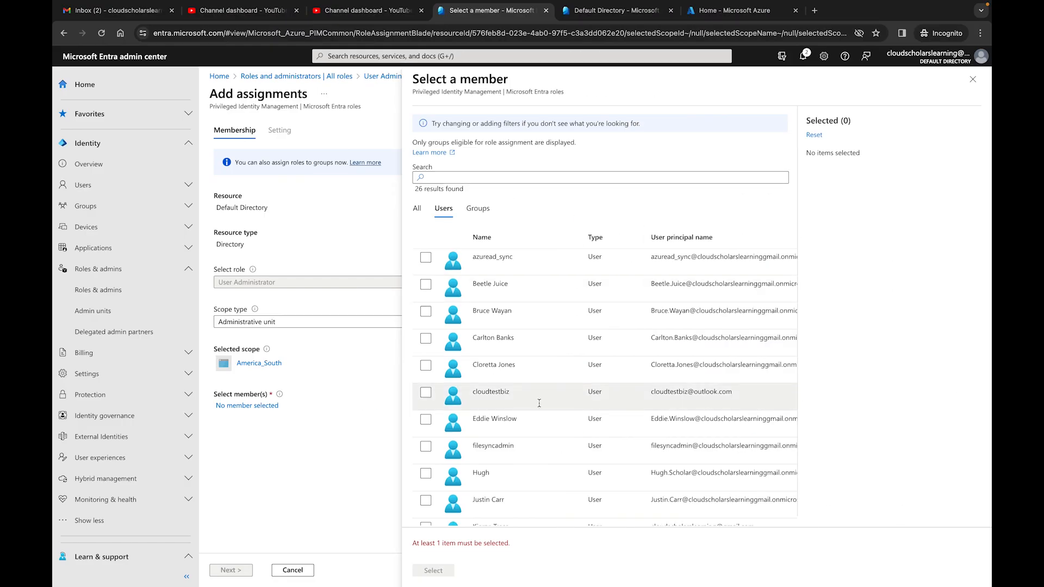
scroll(536, 399, "down", 8)
left_click(426, 482)
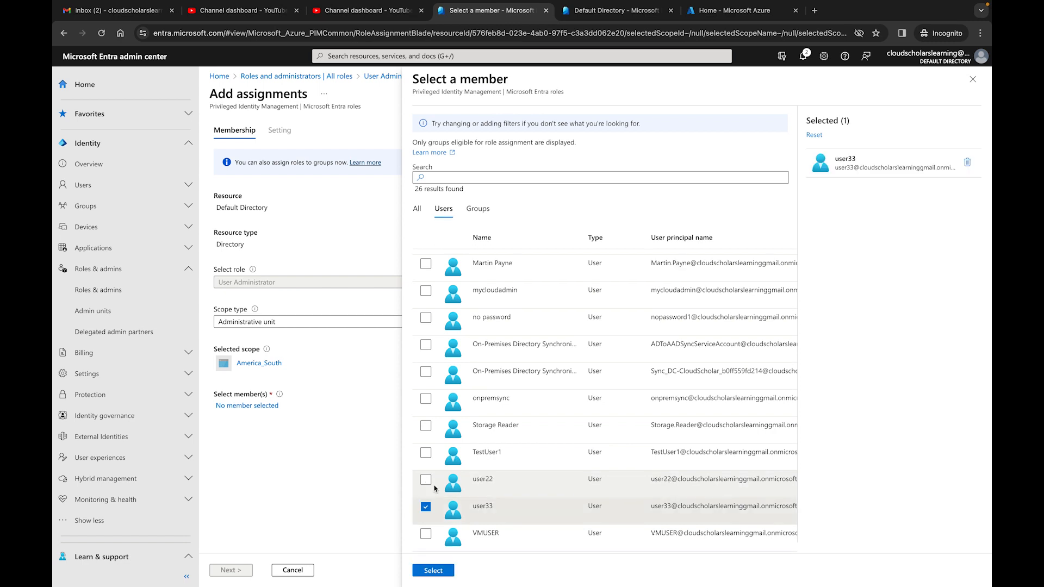
left_click(437, 570)
Make the assignment Active and permanently assigned with the justification "testing this out for cloud scholars video", and submit it
left_click(230, 568)
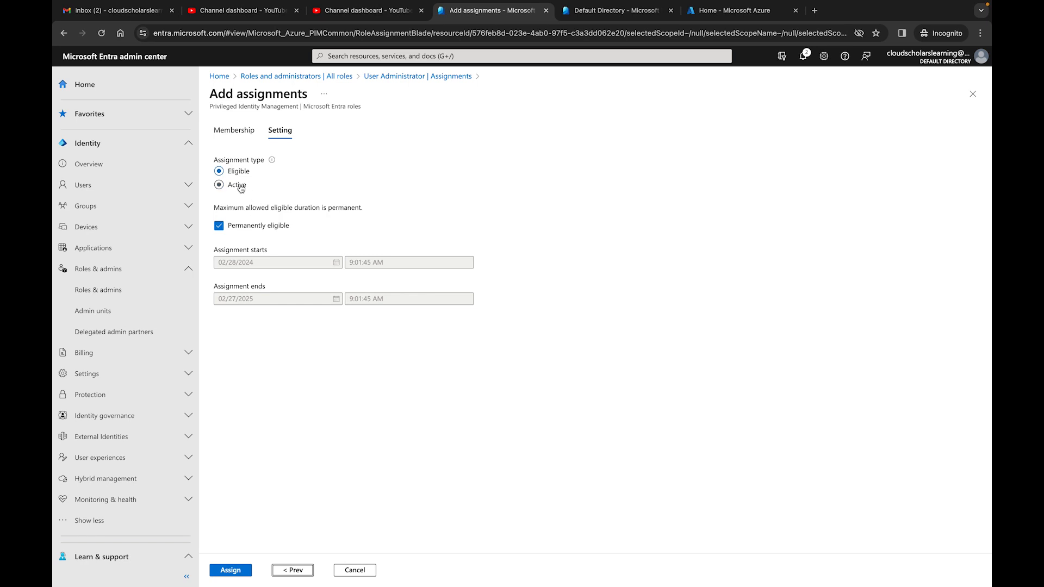
left_click(220, 185)
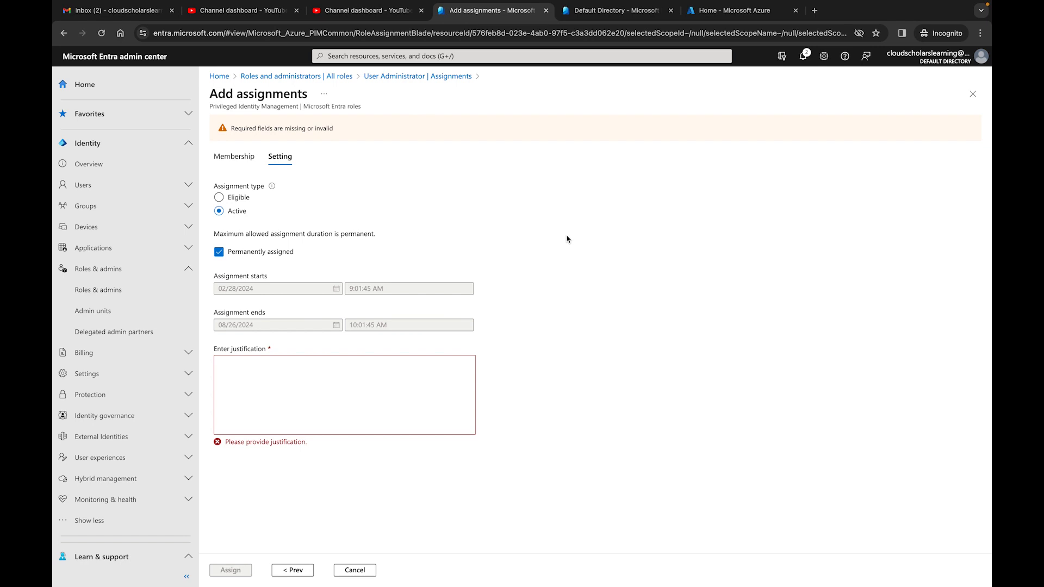
key("Tab")
key("Tab")
key("Tab")
key("shift+Tab")
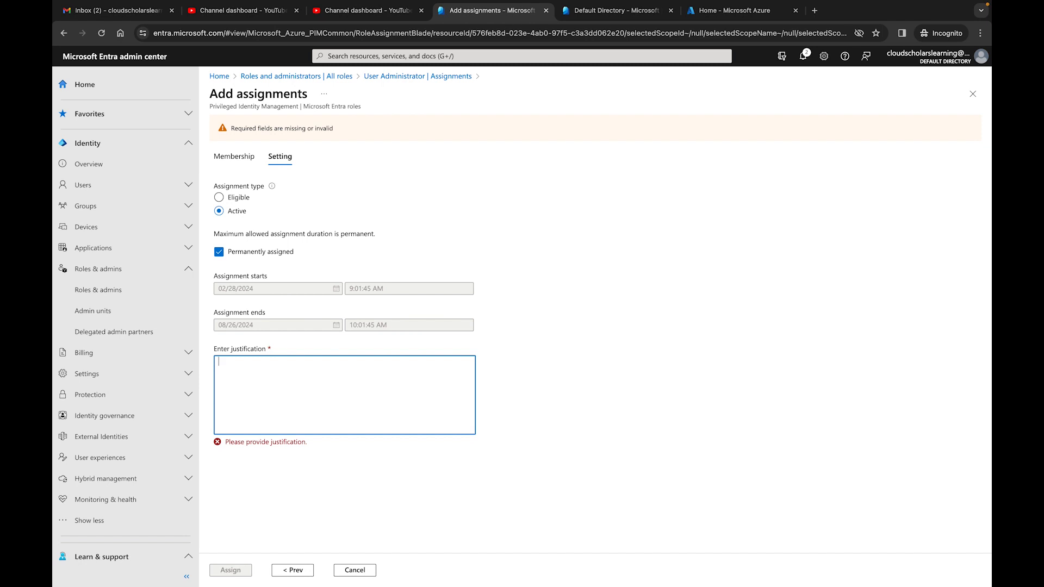
type("testing this out for cloud scholars video")
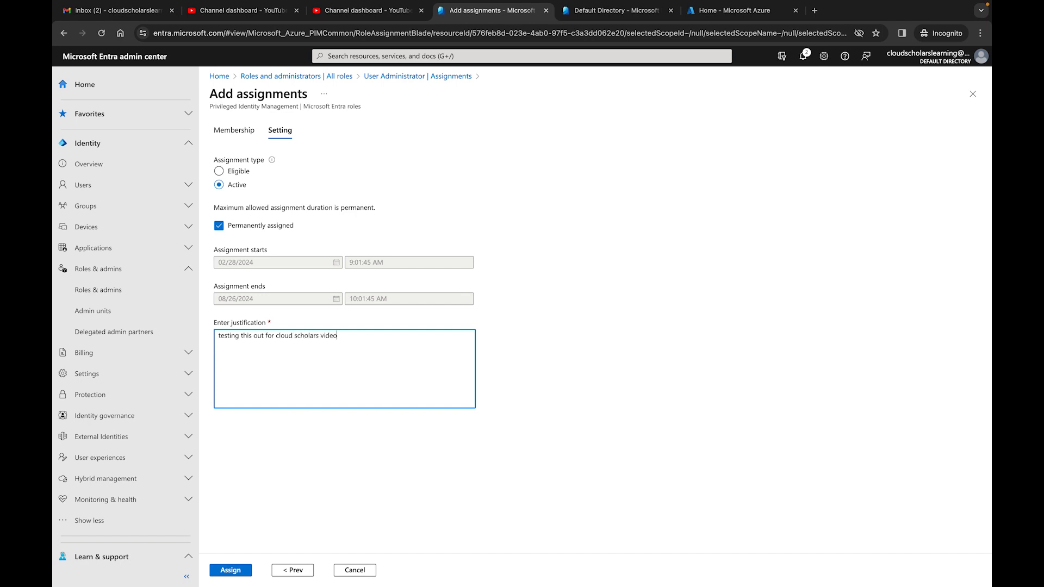
left_click(239, 570)
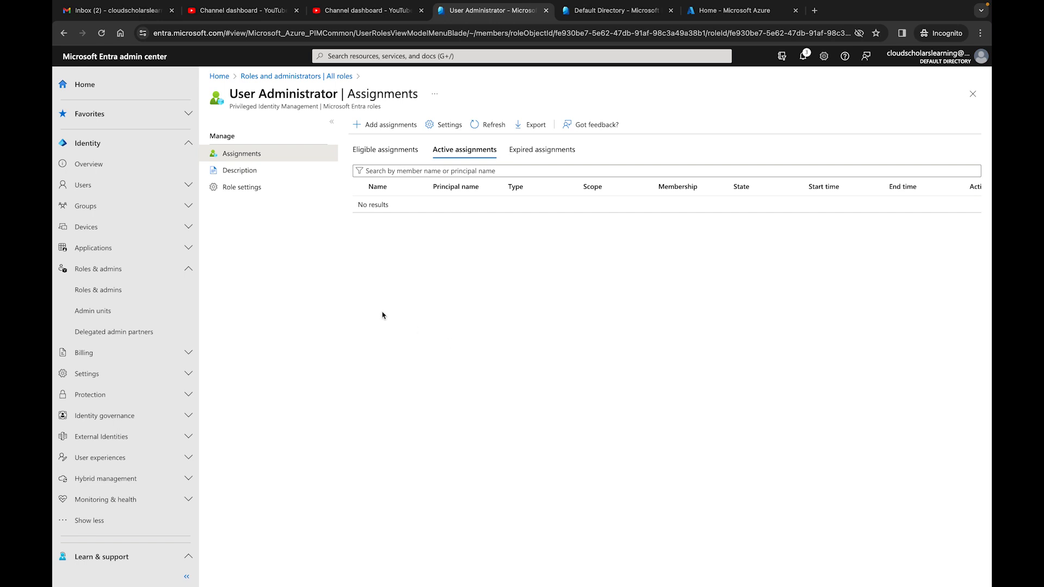
Open the Application Administrator role setting details under Microsoft Entra roles in Privileged Identity Management
scroll(136, 381, "down", 5)
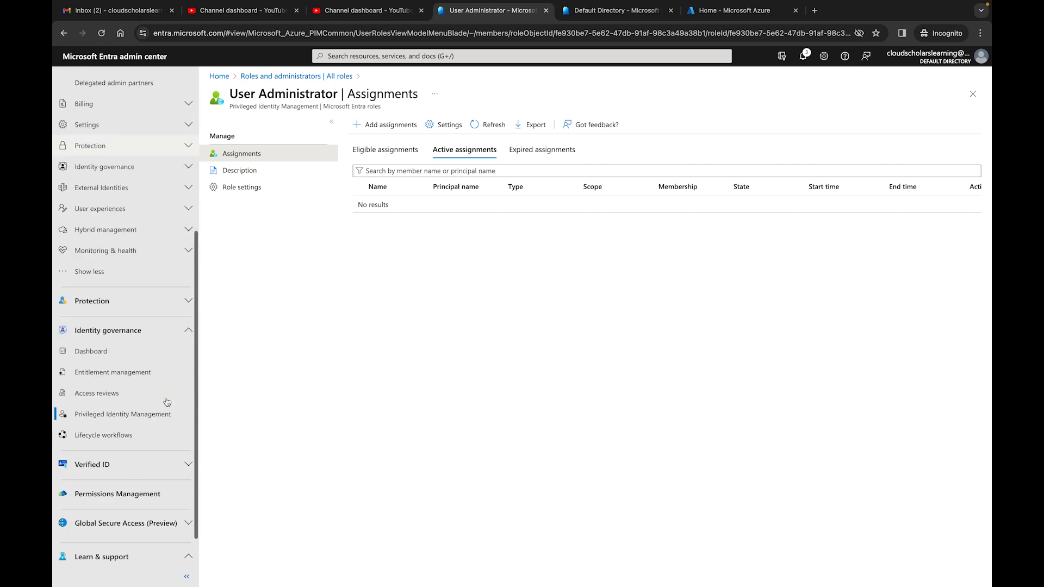
left_click(136, 411)
left_click(274, 265)
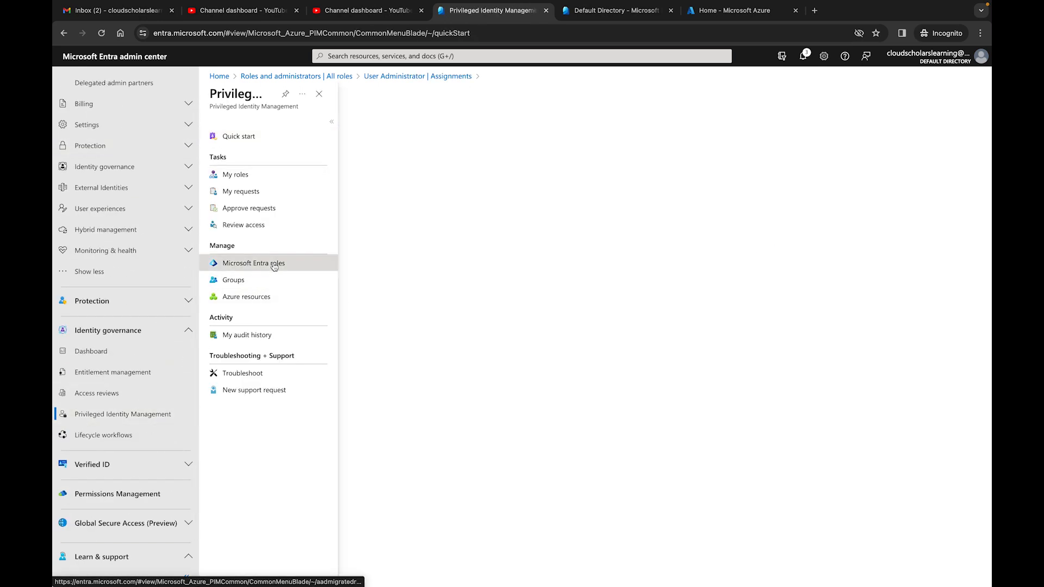
left_click(240, 281)
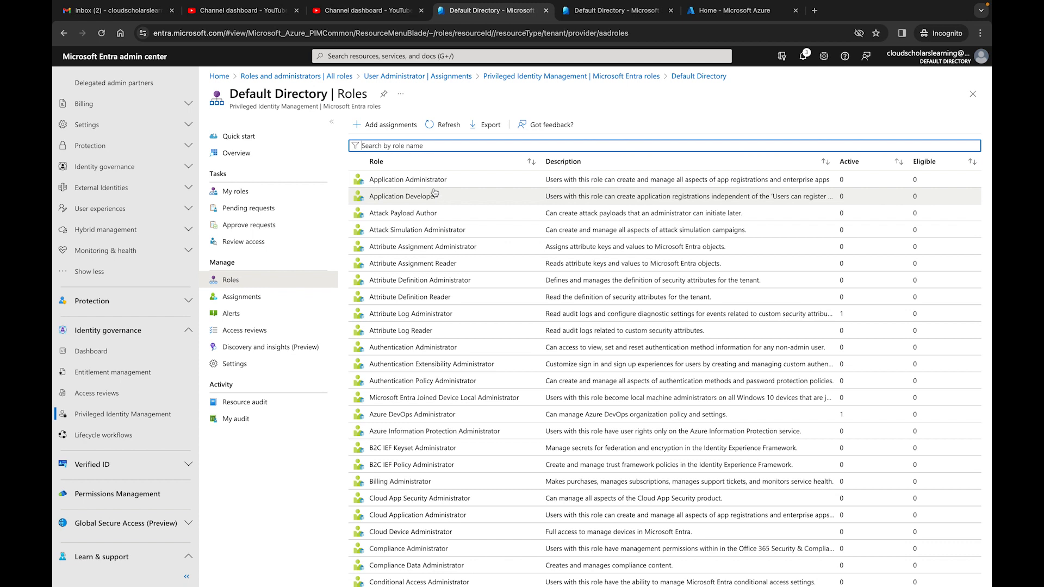
left_click(245, 366)
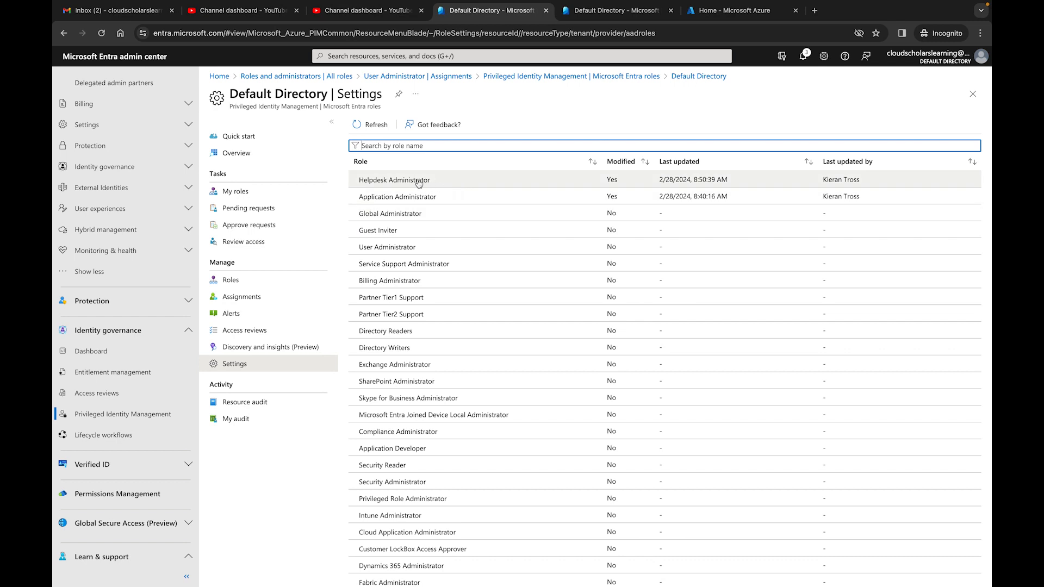
left_click(403, 199)
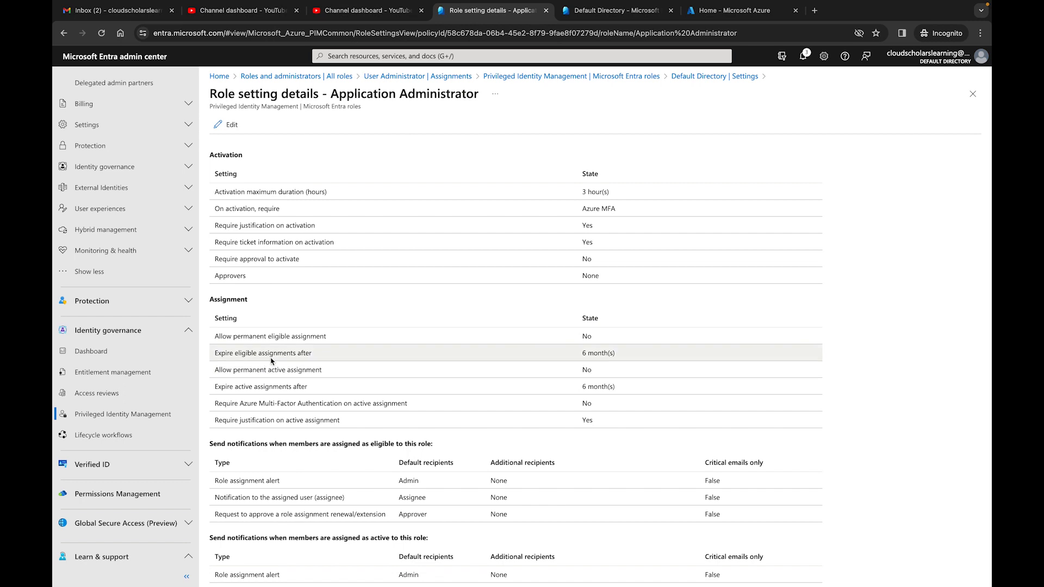
Set both eligible and active assignments of Application Administrator to expire after 3 Months and save the role setting
left_click(231, 124)
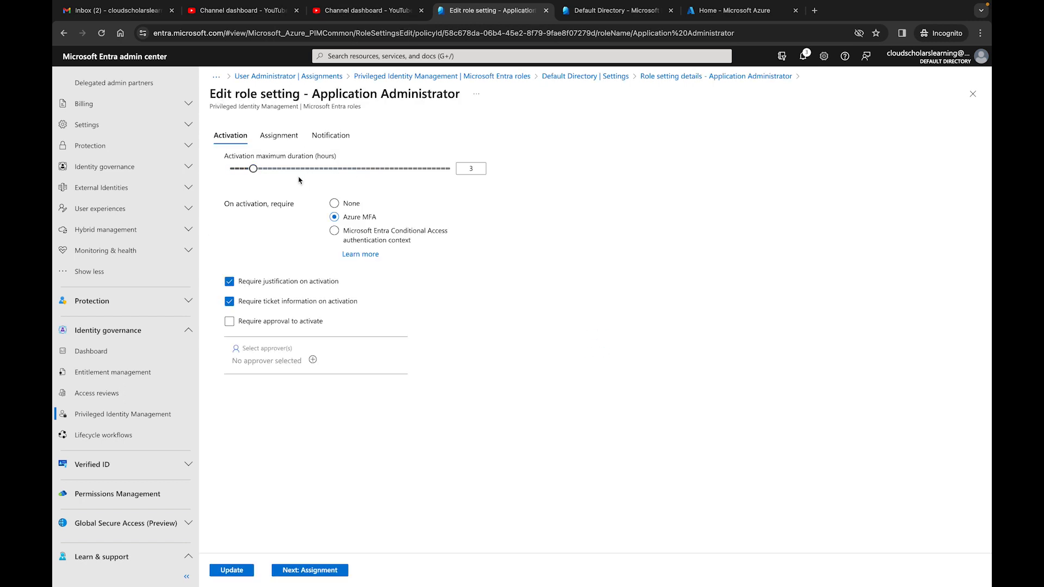
left_click(279, 136)
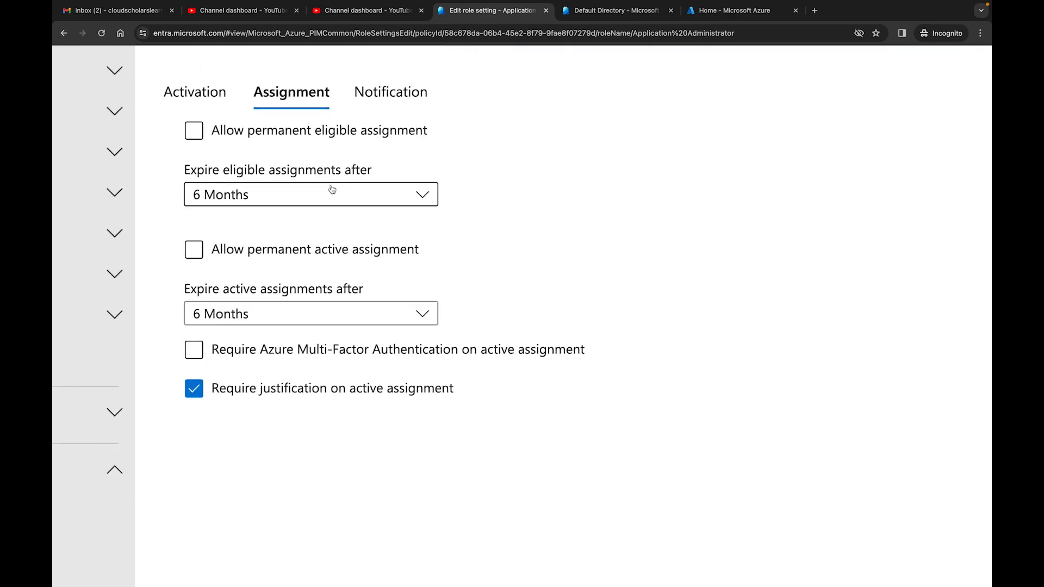
left_click(285, 318)
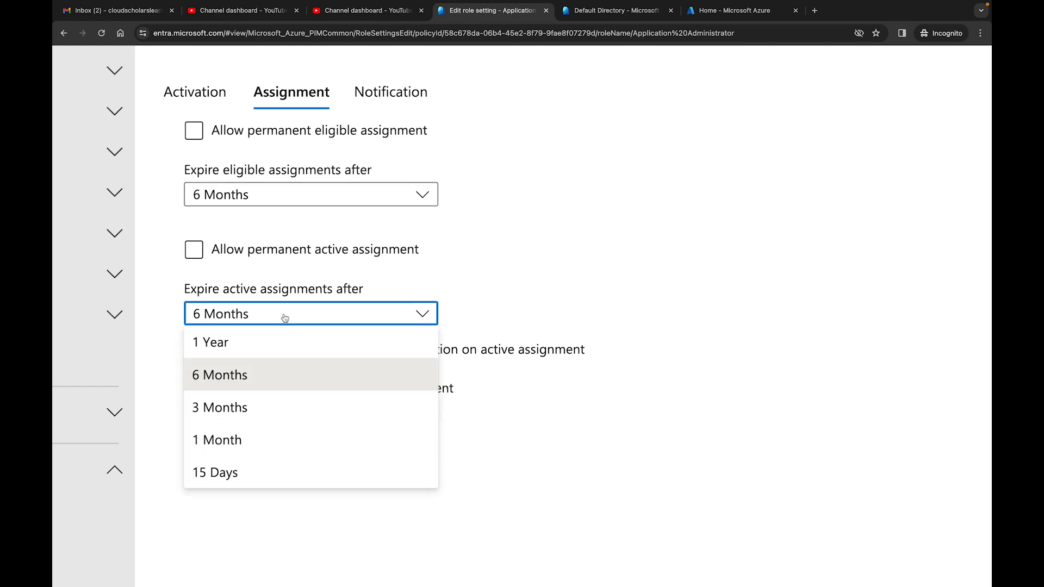
left_click(281, 408)
left_click(295, 205)
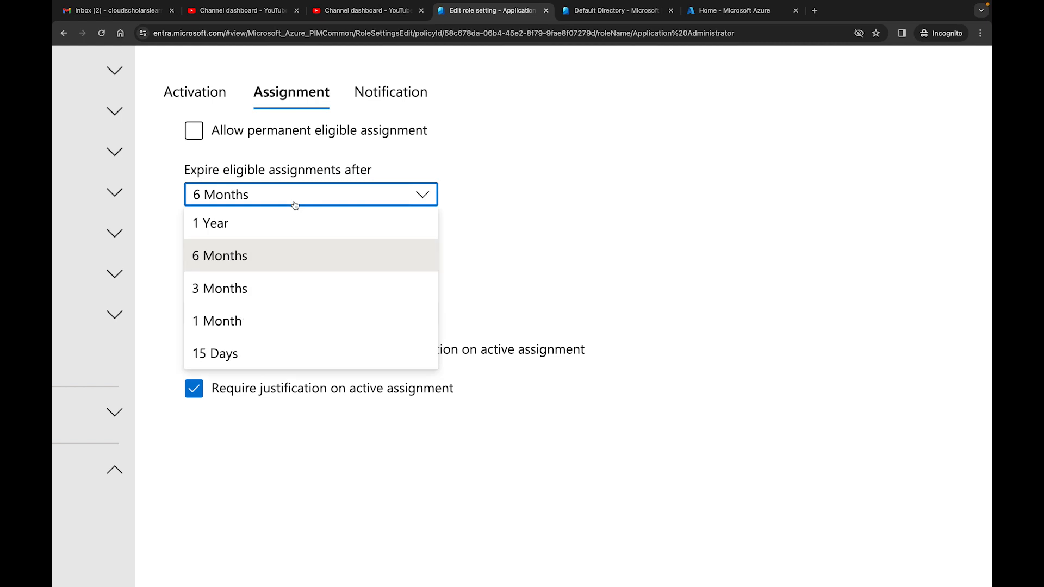
left_click(275, 288)
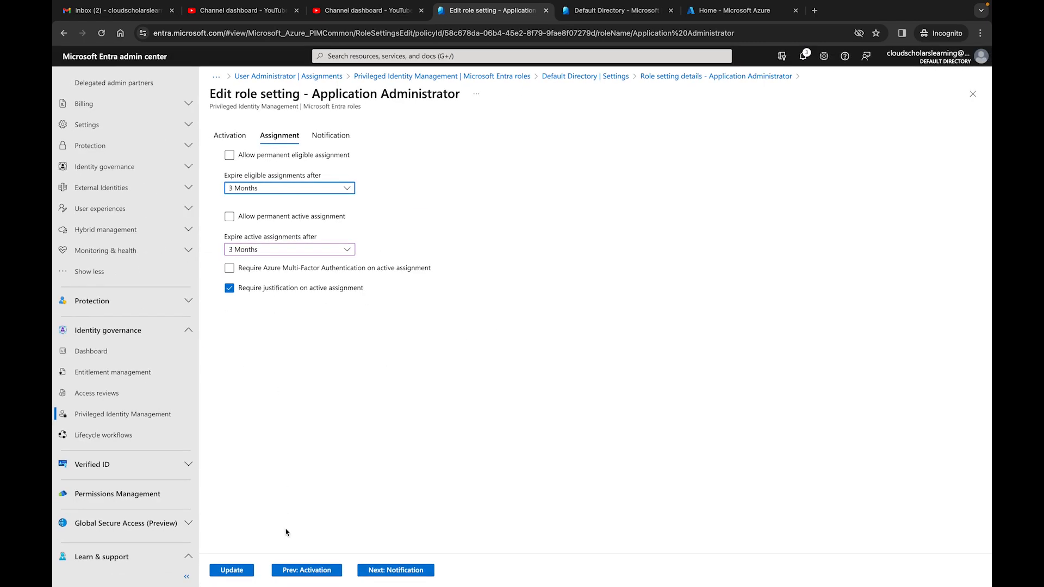
left_click(242, 571)
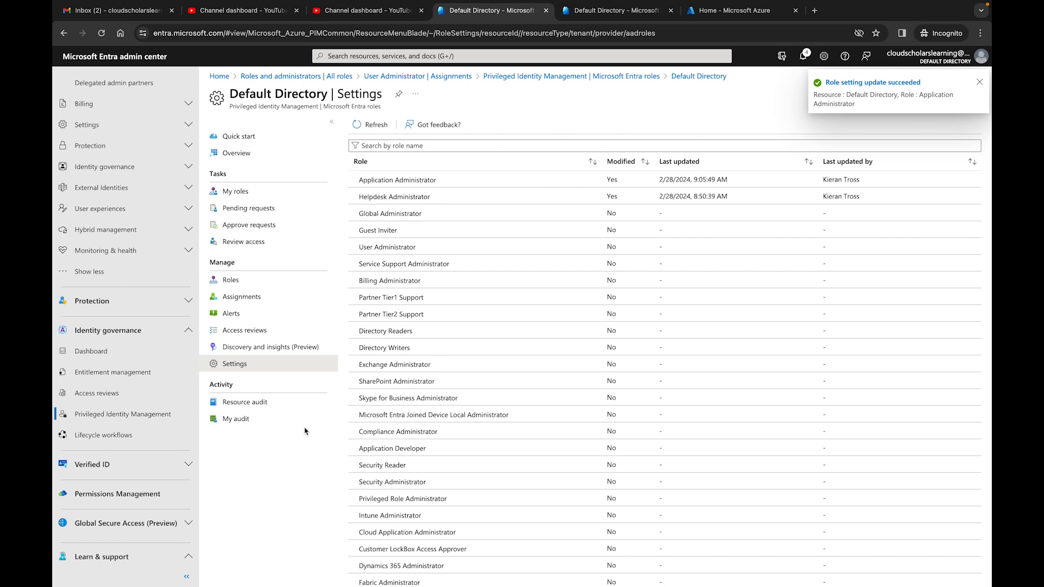
Start a new assignment for the Application Administrator role in the directory's role list
left_click(242, 285)
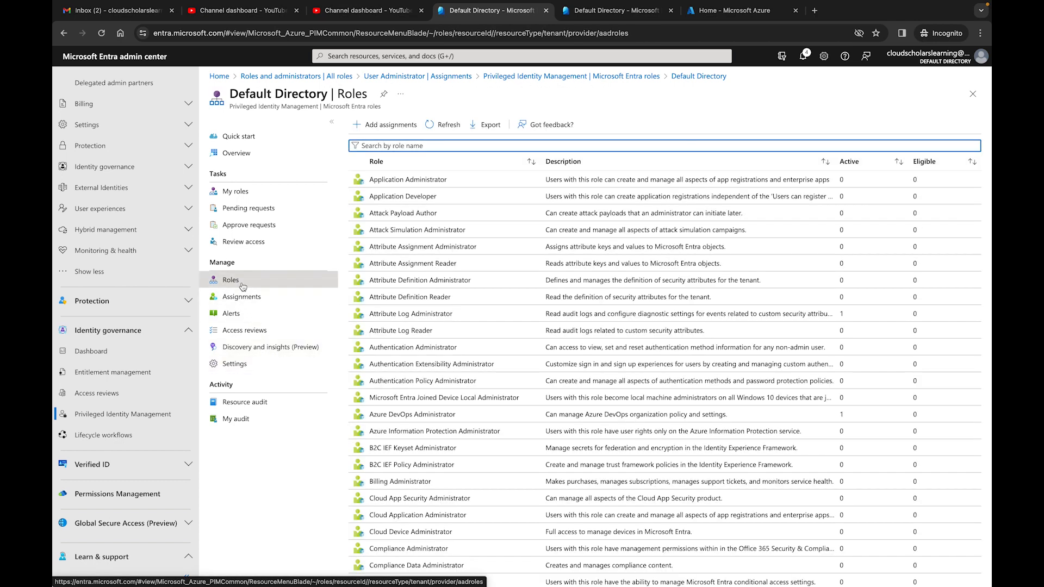
left_click(438, 181)
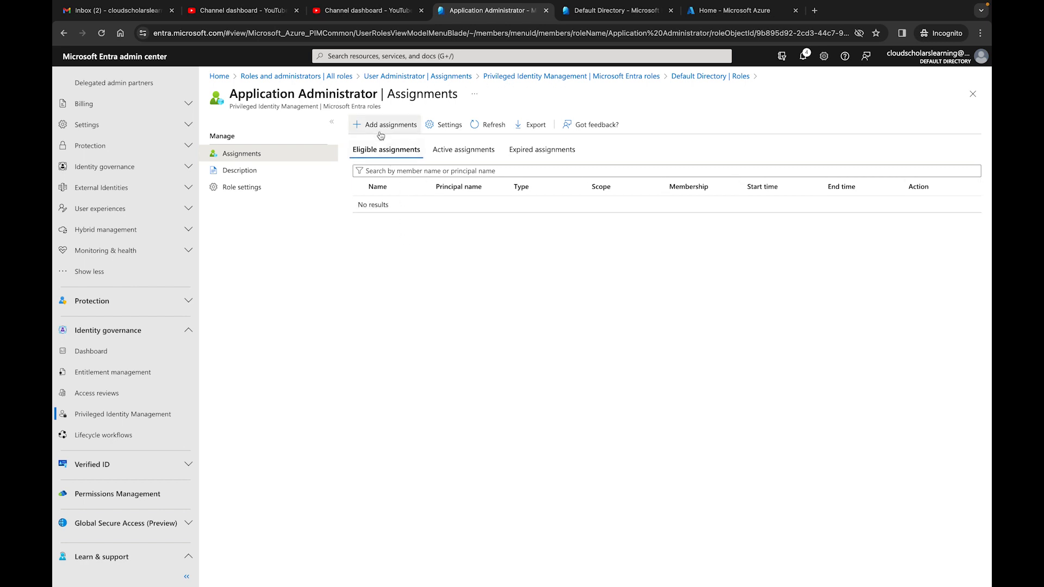
left_click(379, 129)
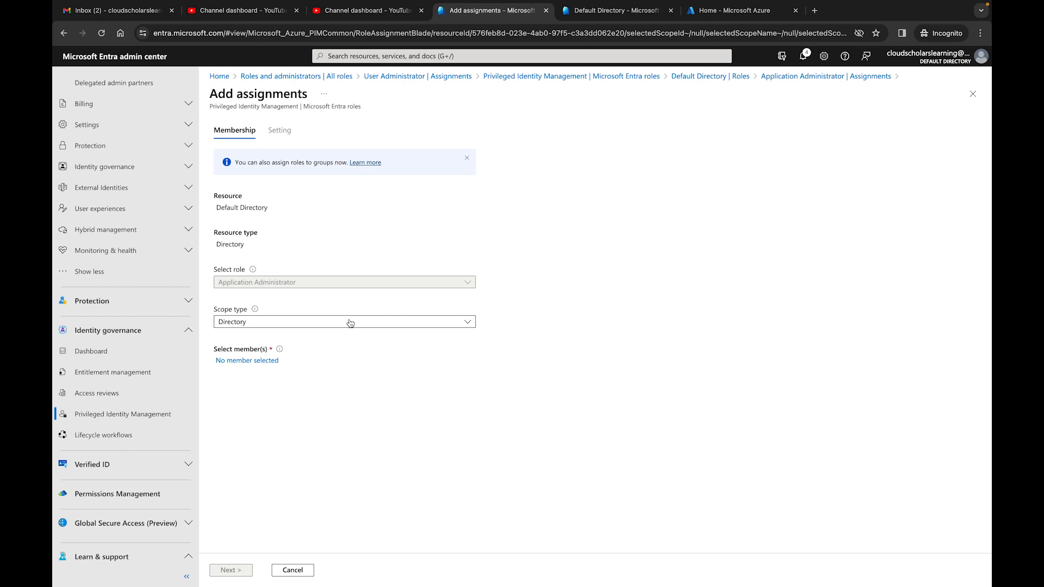
Choose the user user22 as the member for the Application Administrator assignment, keeping the Directory scope
left_click(264, 362)
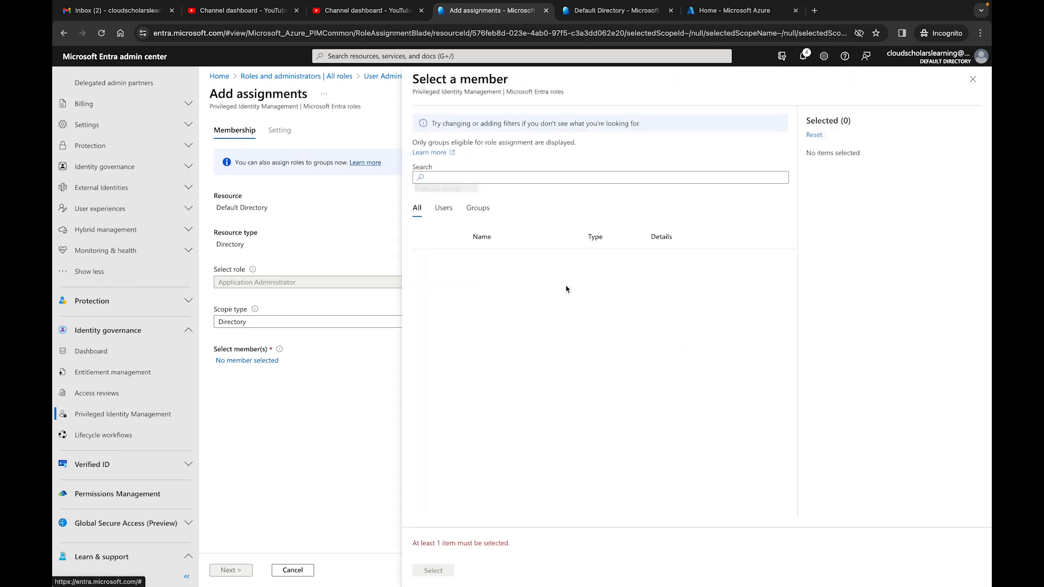
left_click(445, 208)
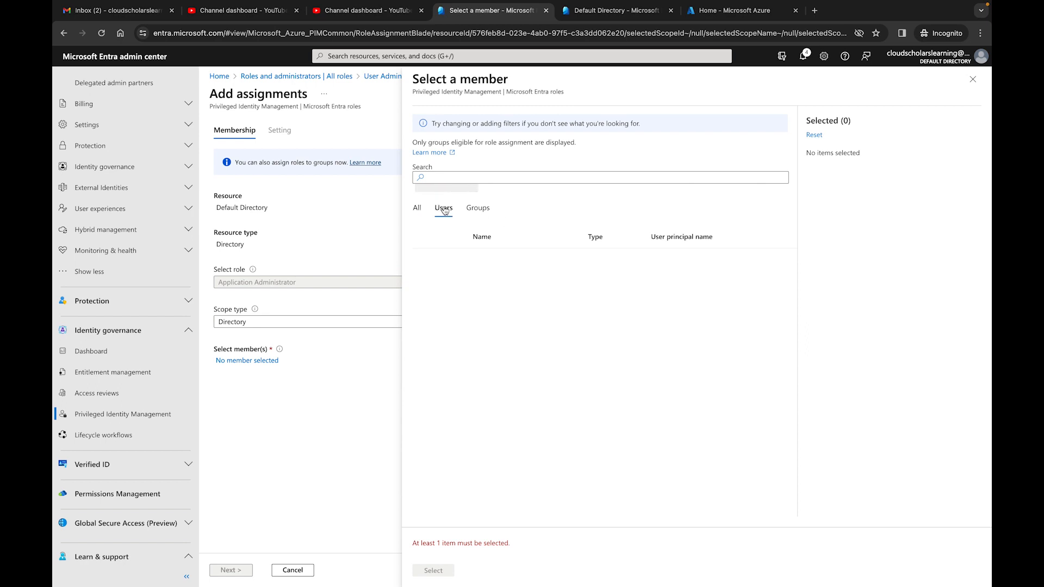
scroll(444, 435, "down", 8)
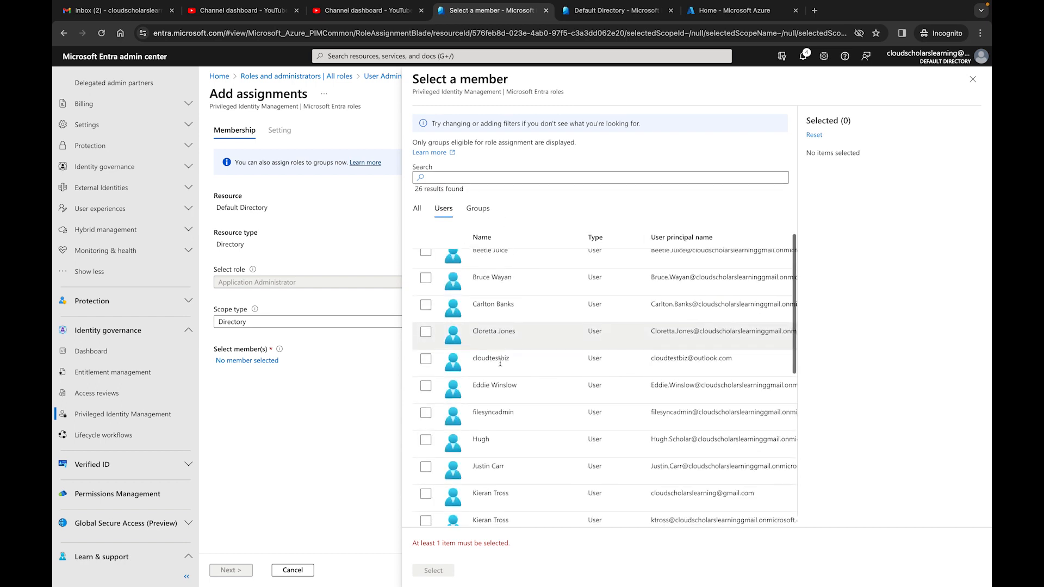
left_click(425, 455)
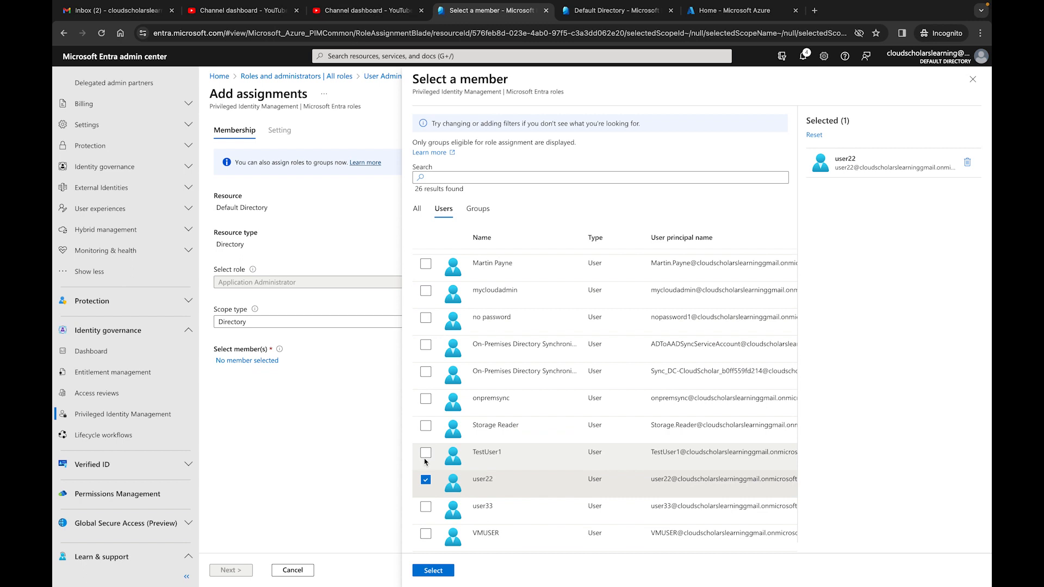
left_click(426, 454)
left_click(426, 453)
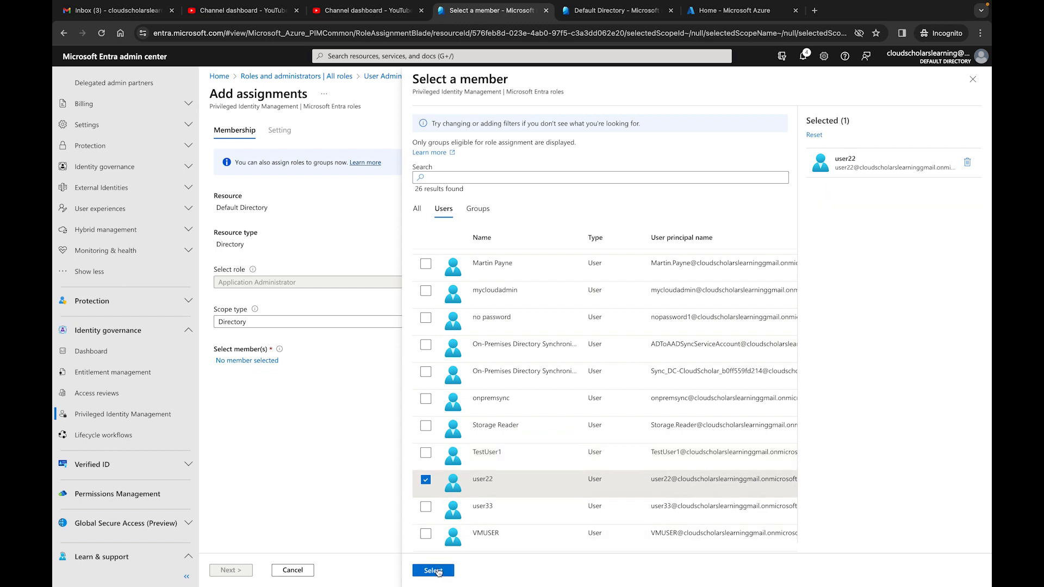
left_click(435, 570)
Submit the assignment as Eligible, running from 02/28/2024 to 05/28/2024
left_click(231, 570)
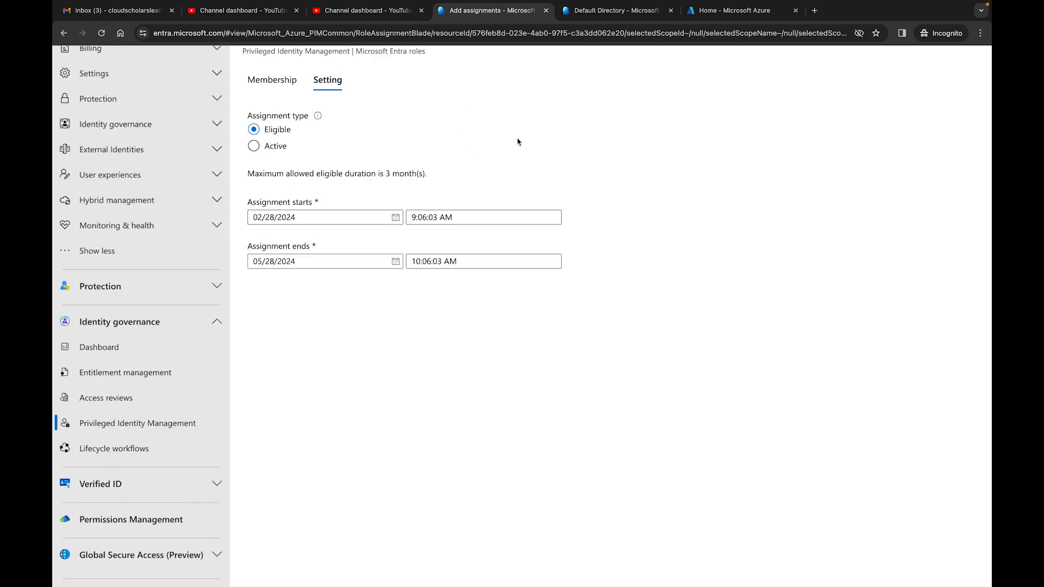
scroll(518, 141, "down", 2)
left_click(276, 568)
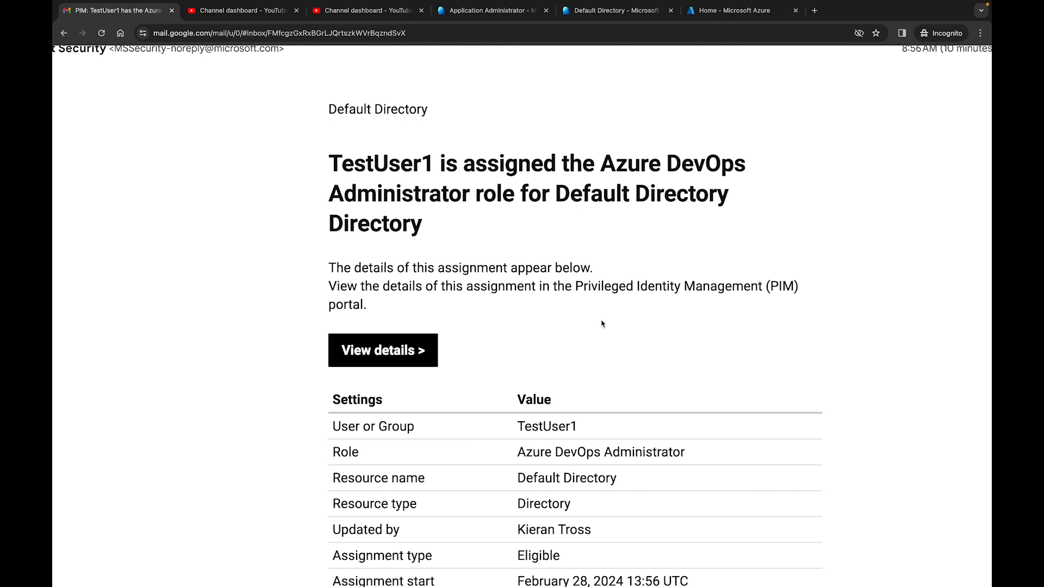
Review the PIM notification email about TestUser1's Azure DevOps Administrator role assignment
scroll(602, 324, "down", 1)
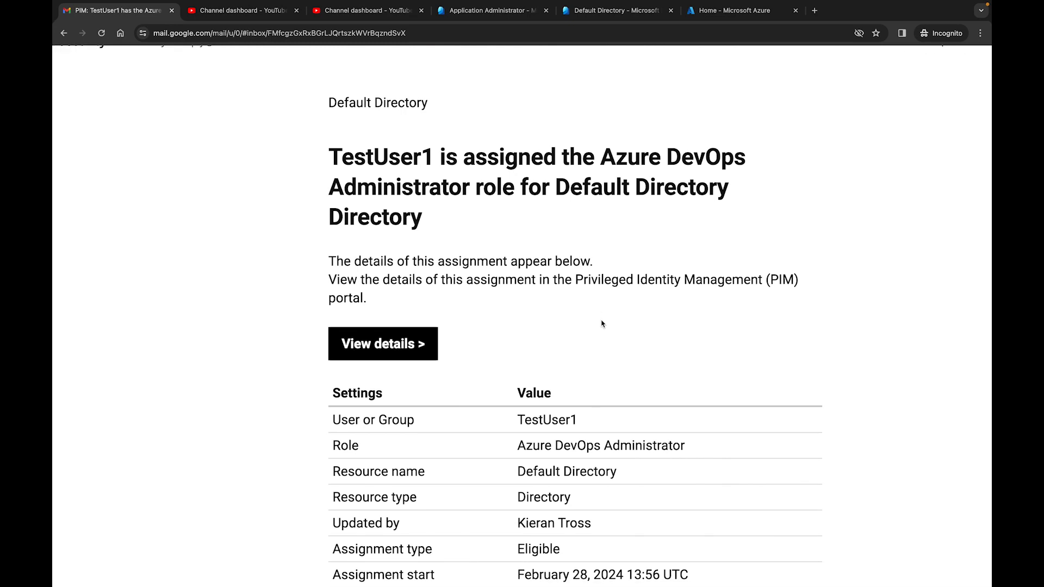
scroll(602, 324, "up", 1)
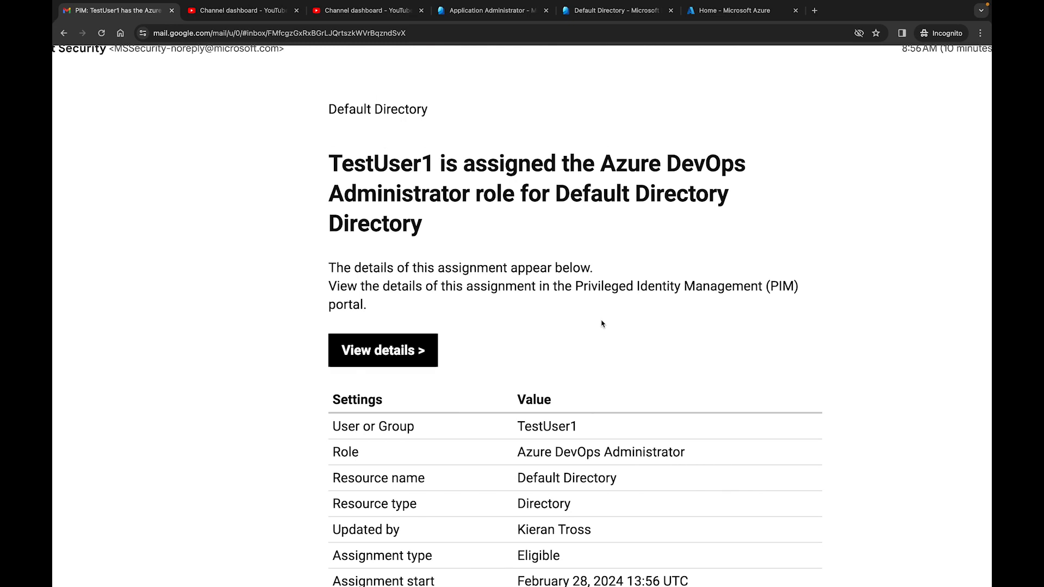